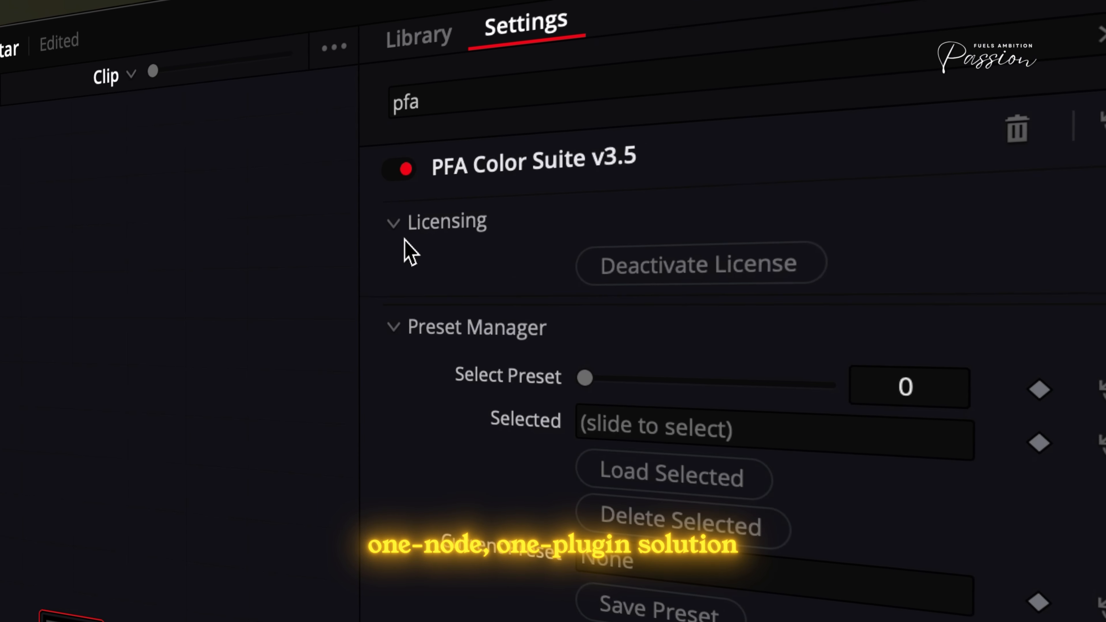
left_click(409, 233)
left_click(396, 276)
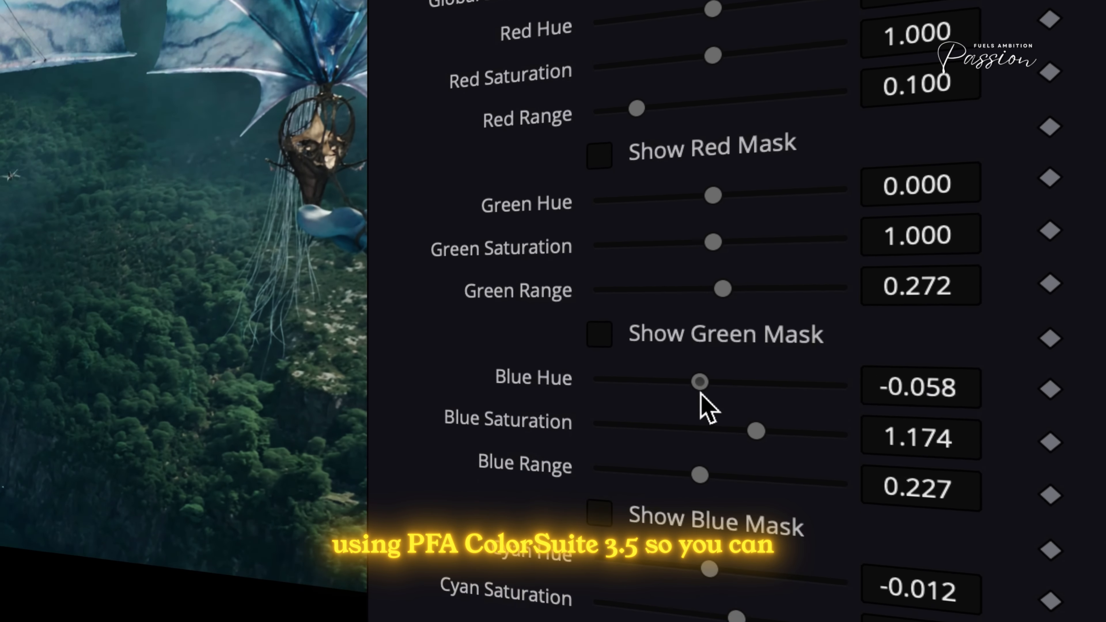
mouse_move(700, 392)
left_mouse_down()
mouse_move(717, 393)
mouse_move(707, 392)
left_mouse_up()
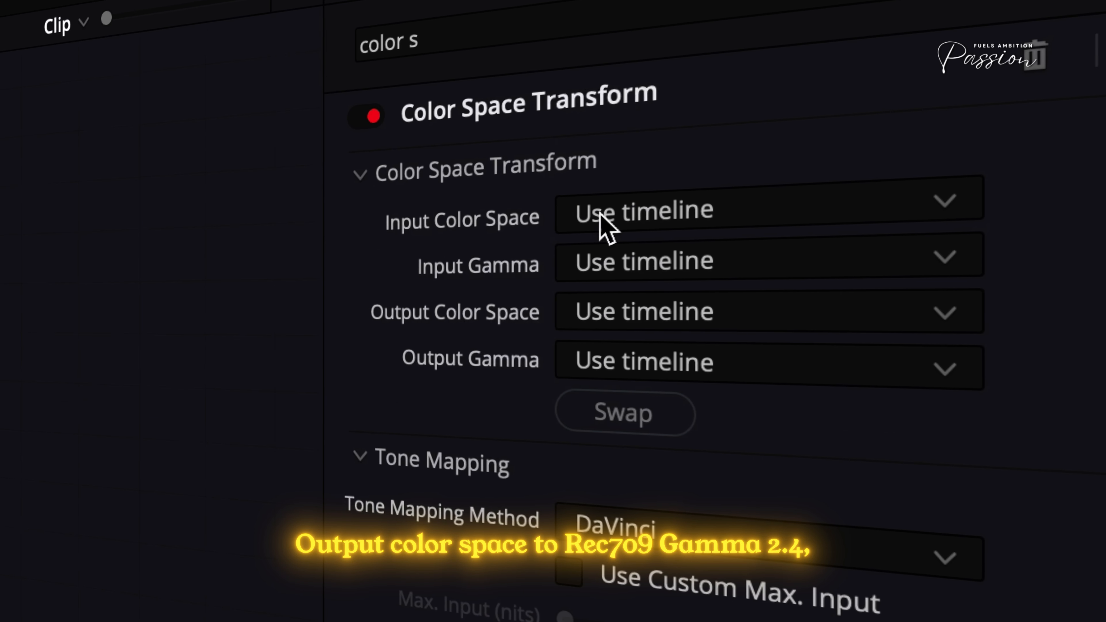
- Set the Color Space Transform's input color space to DaVinci Wide Gamut and its input gamma to DaVinci Intermediate
left_click(603, 227)
scroll(806, 566, "down", 5)
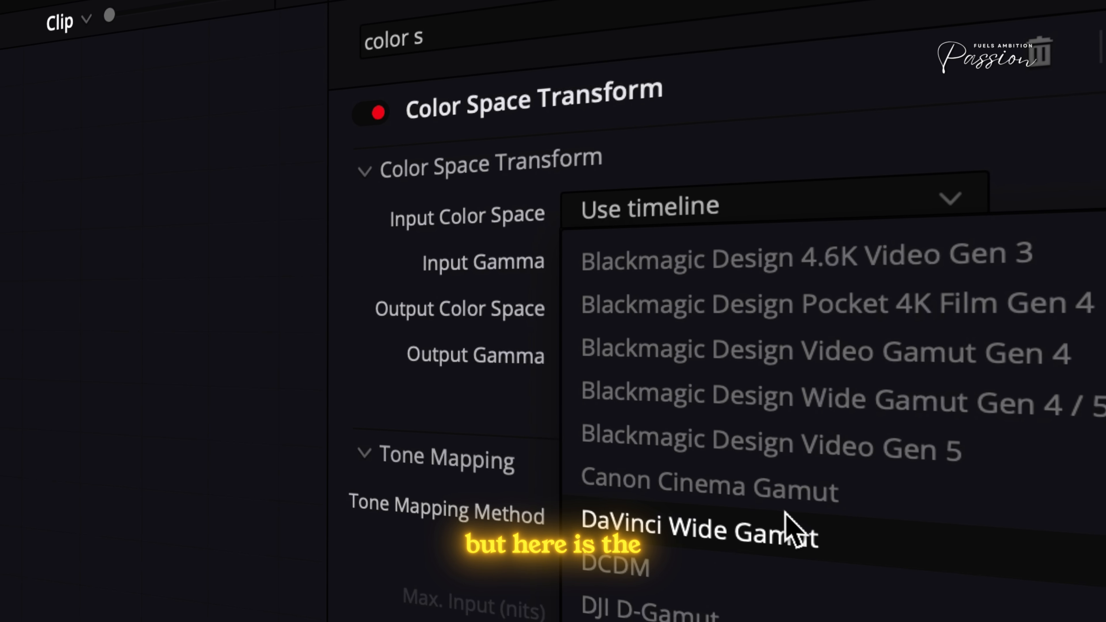
left_click(788, 530)
left_click(725, 257)
scroll(734, 501, "down", 10)
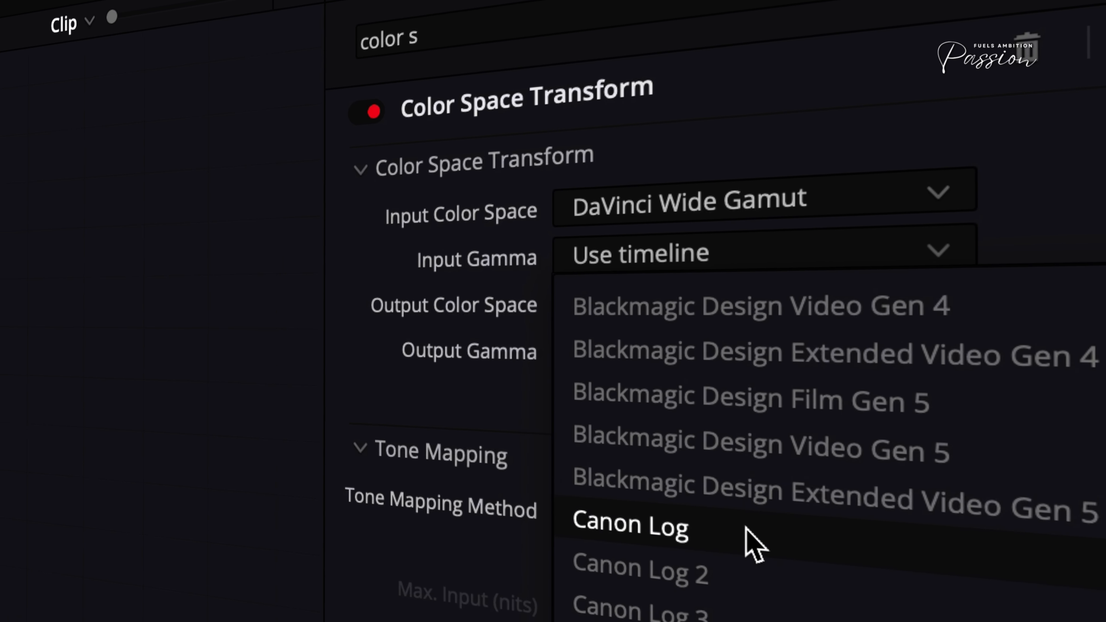
left_click(840, 520)
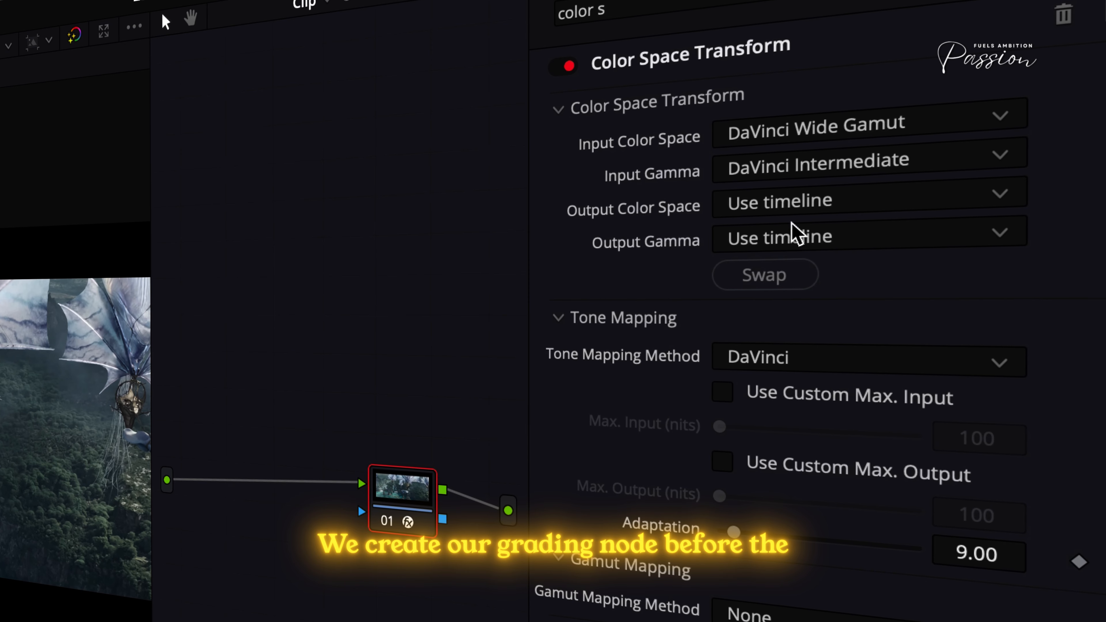
- Add a serial node before the Color Space Transform node and arrange the two nodes side by side
key("shift+s")
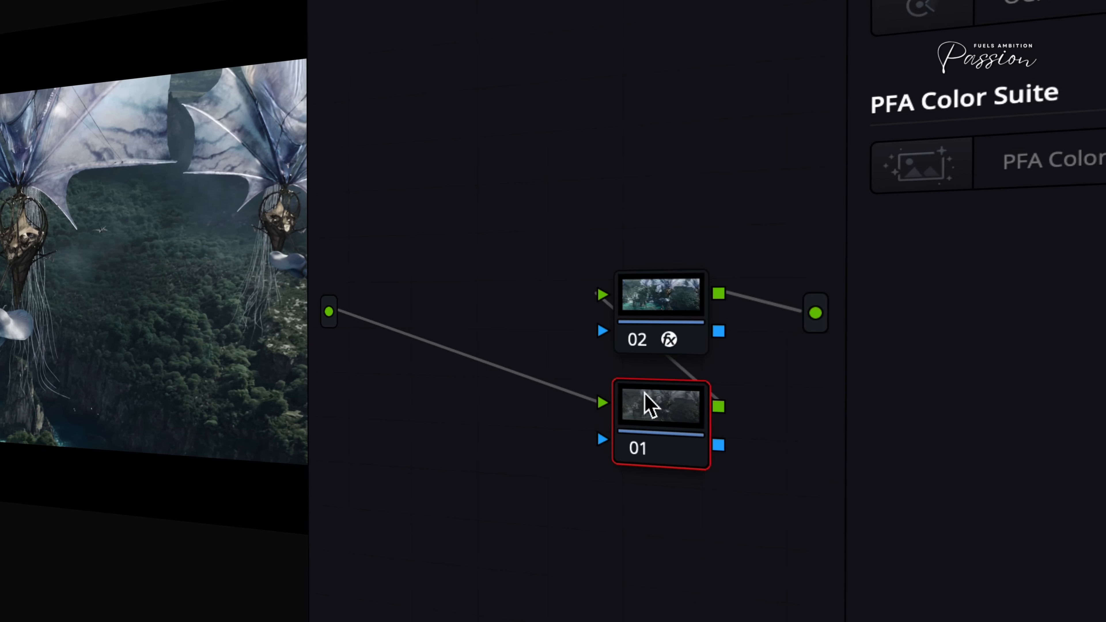
left_click_drag(645, 394, 494, 287)
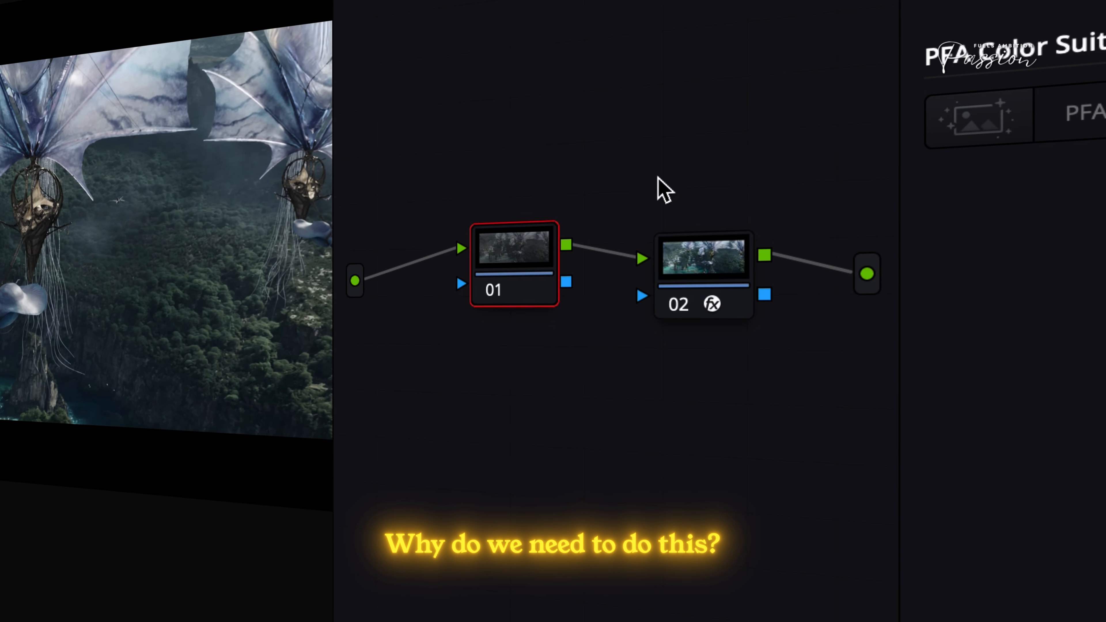
left_click_drag(737, 281, 711, 263)
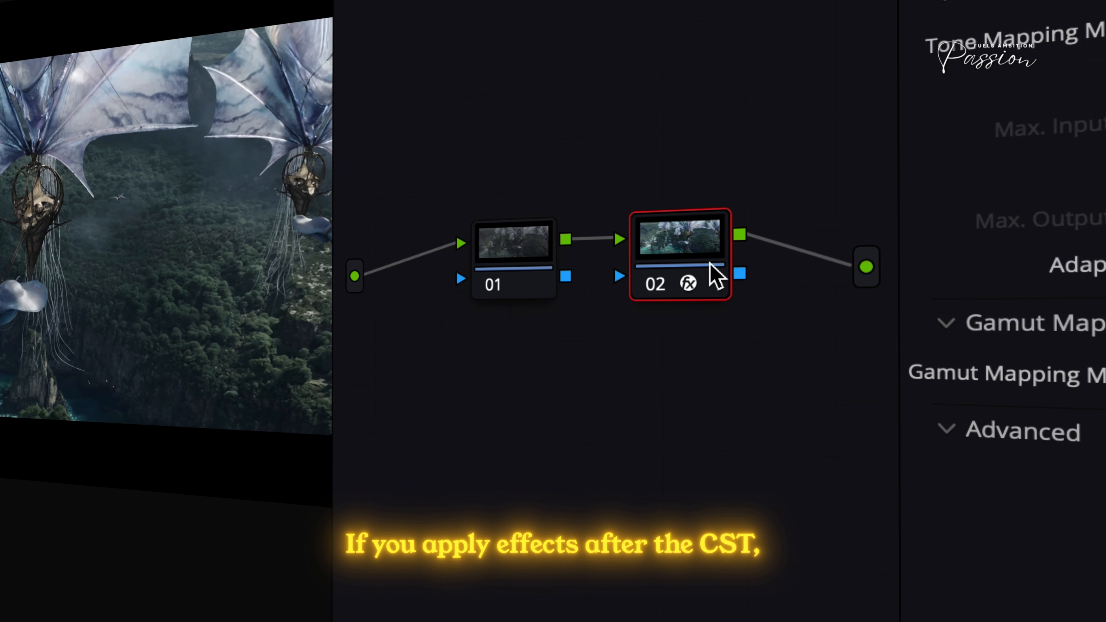
- Move node 01 to the far side of the Color Space Transform node and back in front of it
left_click_drag(543, 255, 548, 231)
left_click_drag(564, 182, 846, 250)
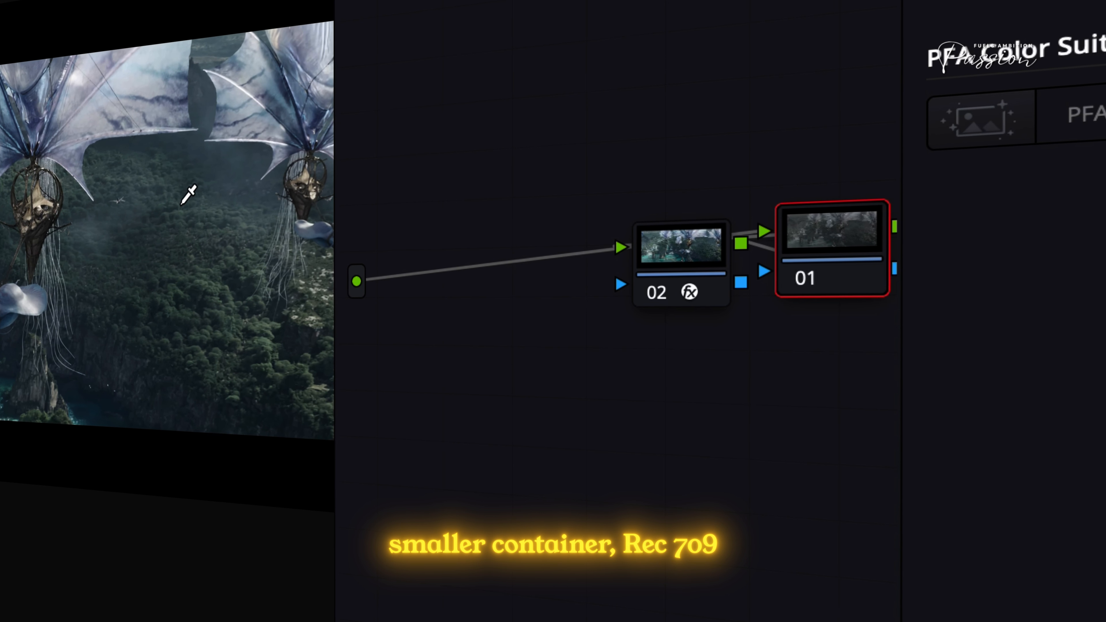
left_click_drag(840, 250, 506, 265)
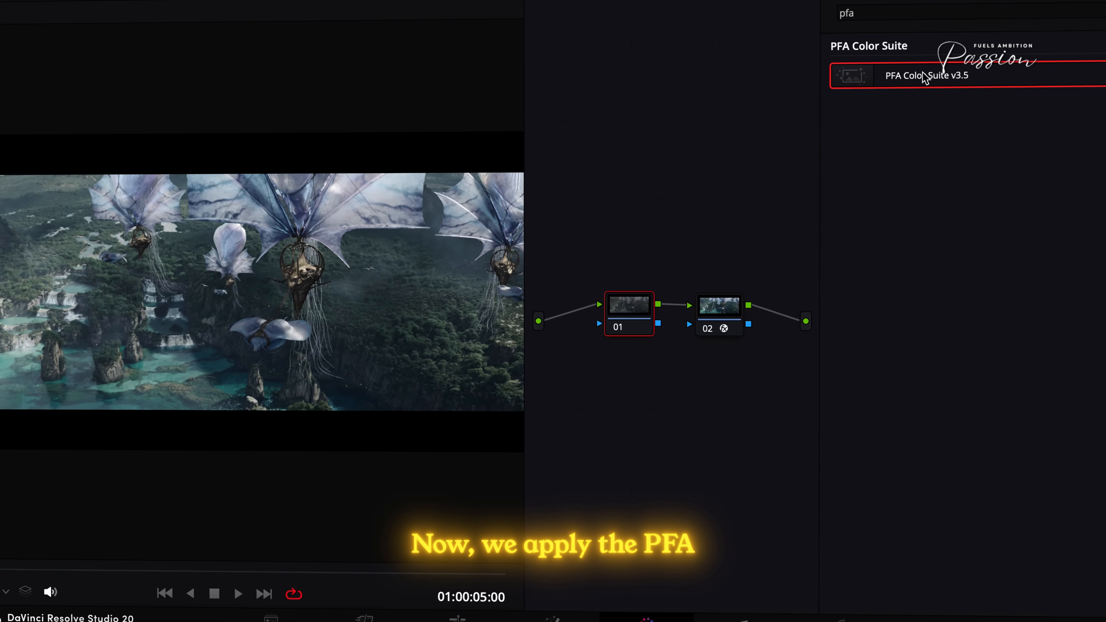
- Apply the PFA Color Suite v3.5 effect to node 01 and collapse its Licensing and Preset Manager sections
left_click_drag(888, 85, 710, 233)
left_click_drag(621, 309, 623, 311)
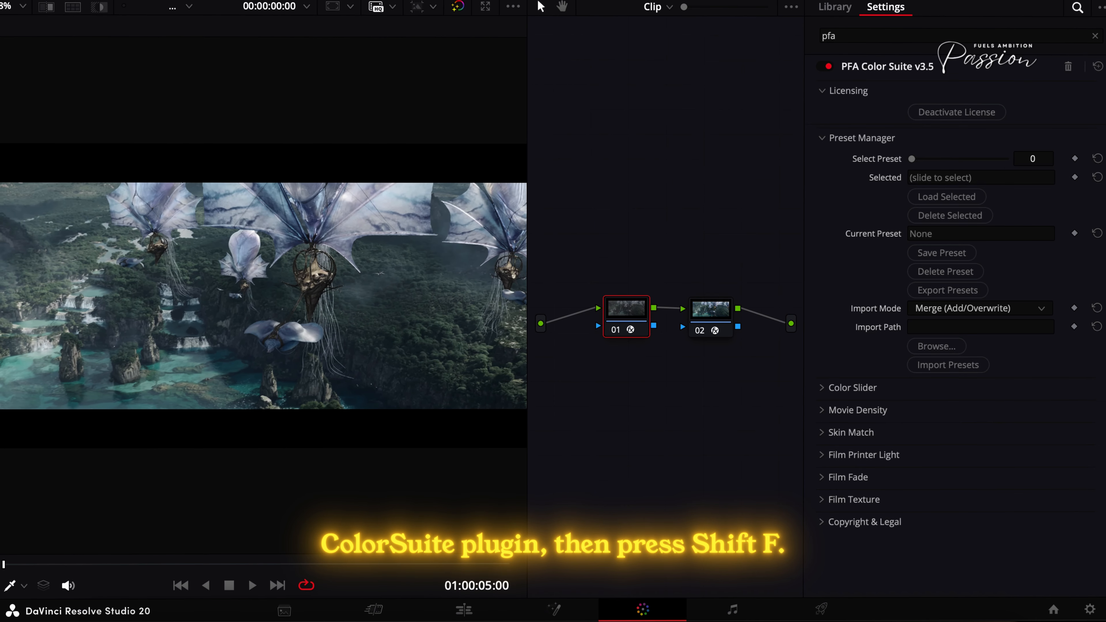
left_click(830, 95)
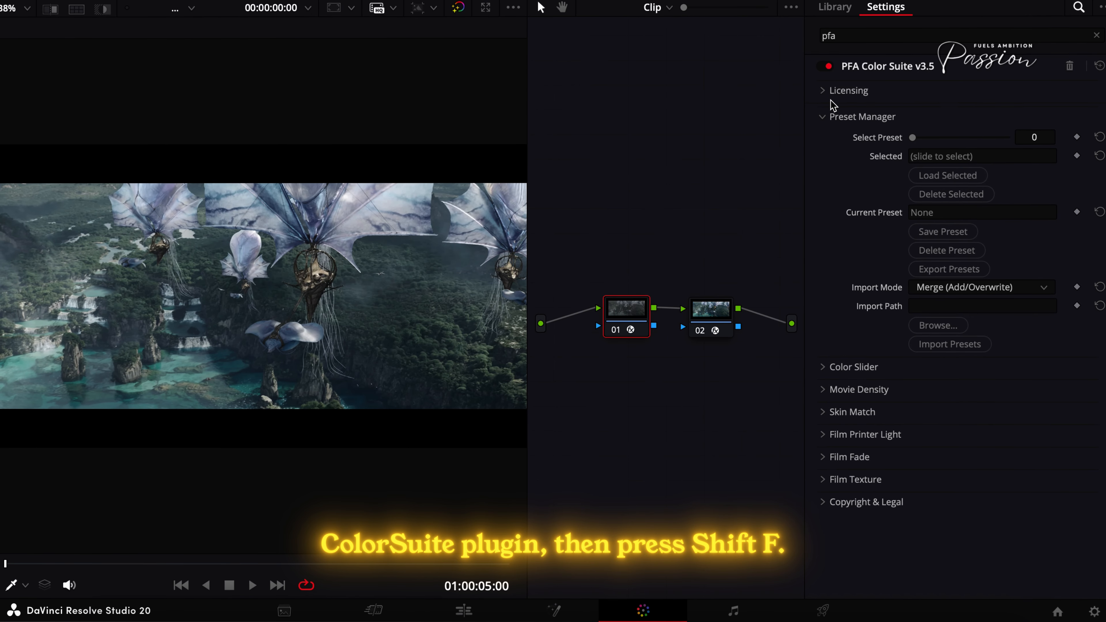
left_click(831, 114)
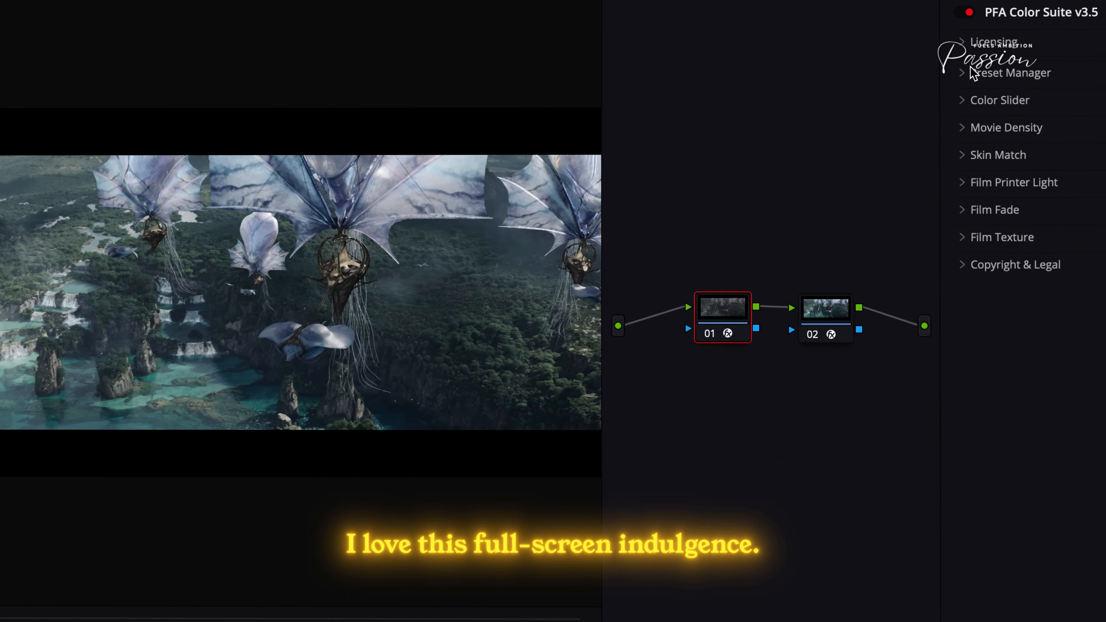
- View the image full screen, then return to an enlarged viewer beside the effect settings
key("super+f")
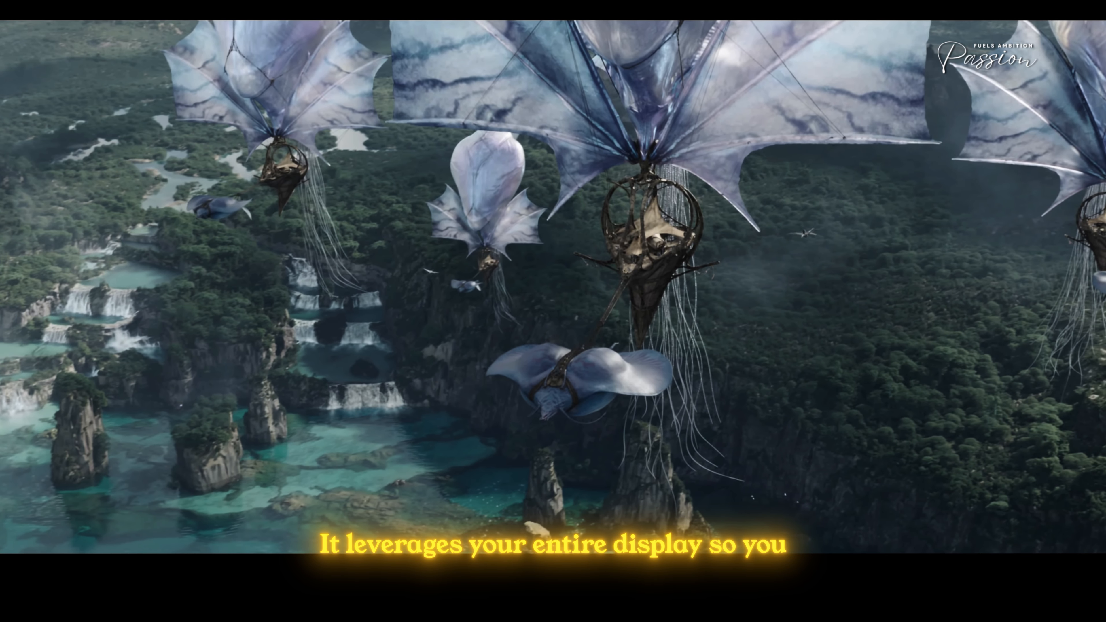
key("super+f")
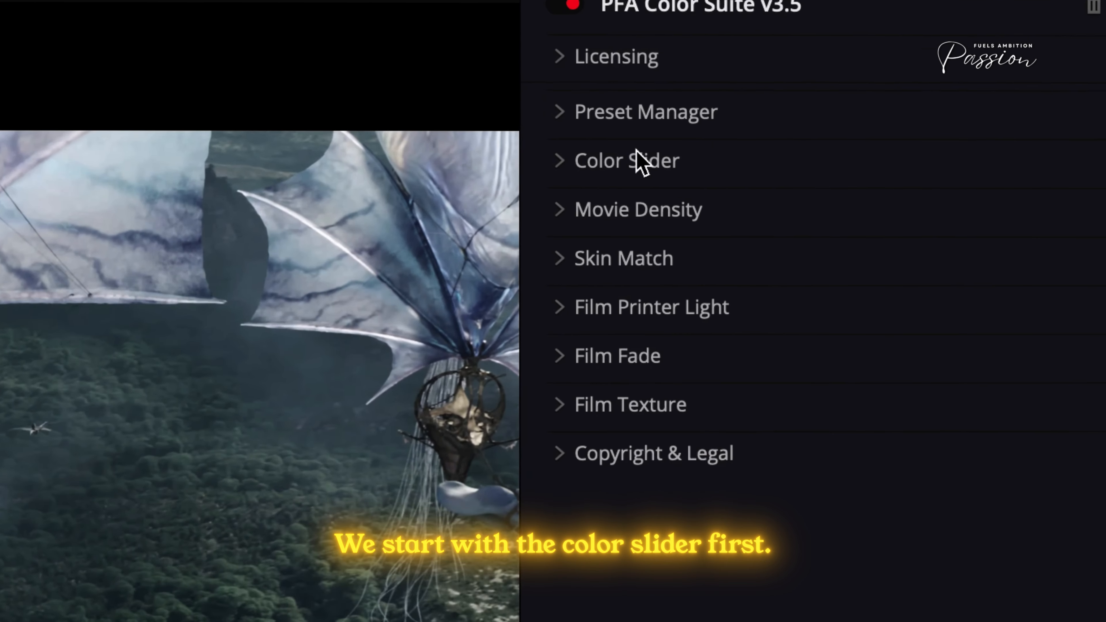
- In the Color Slider section, set Film Processing to 0.233 and Global Saturation to 1.380
left_click(640, 164)
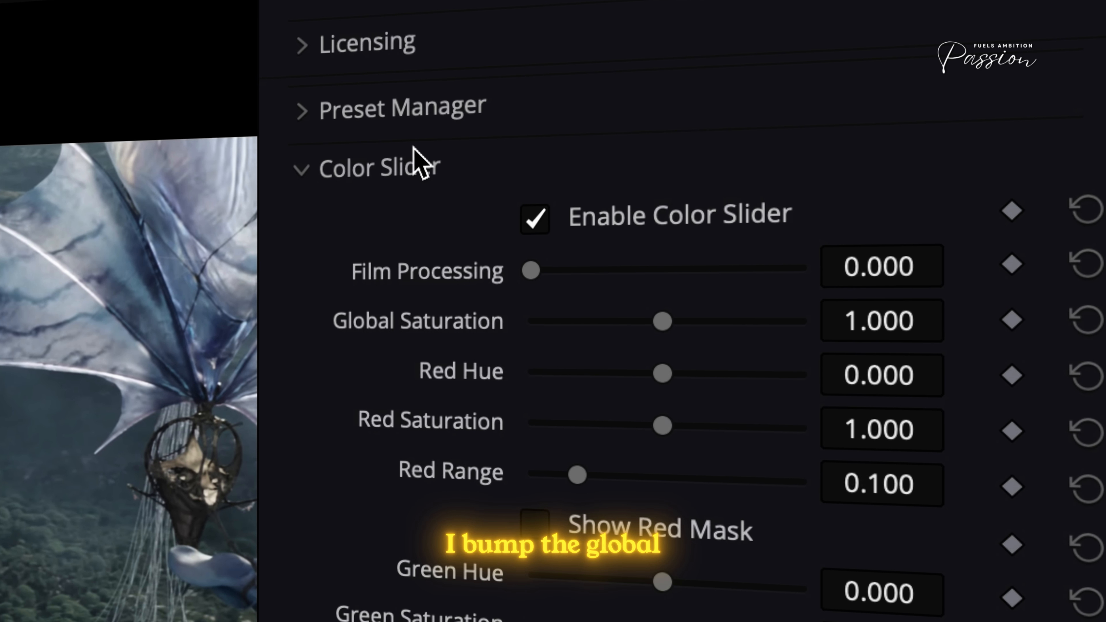
left_click_drag(663, 321, 701, 322)
left_click_drag(562, 268, 608, 269)
left_click_drag(718, 319, 736, 333)
left_click_drag(597, 279, 597, 279)
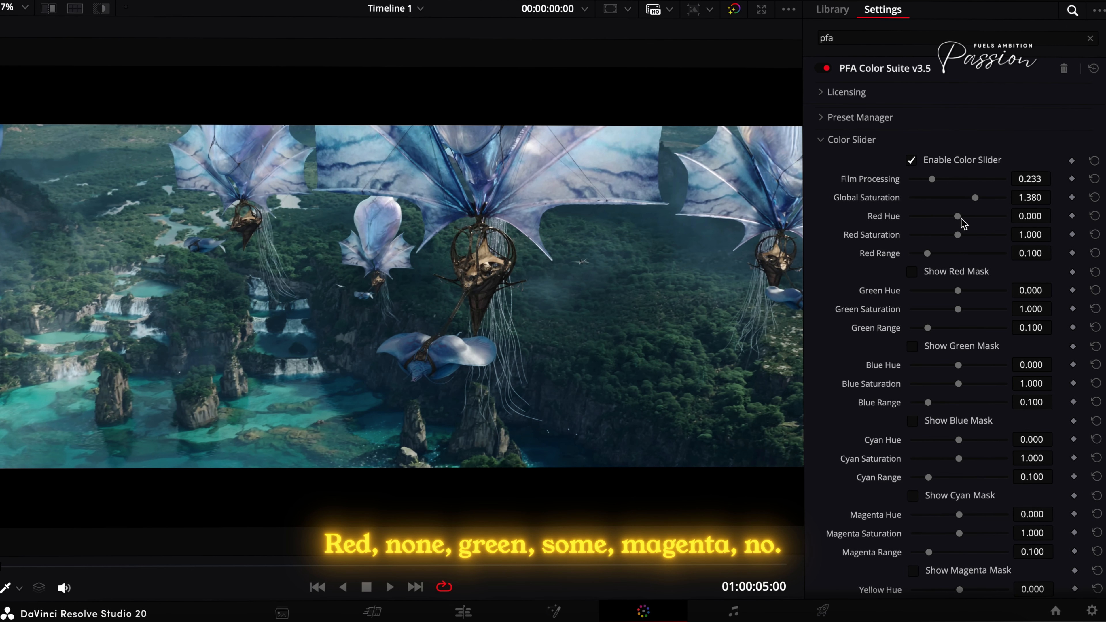
- Preview the red and magenta masks, and set Green Range to 0.272 with the help of the green mask
left_click(954, 279)
left_click(955, 276)
left_click(949, 346)
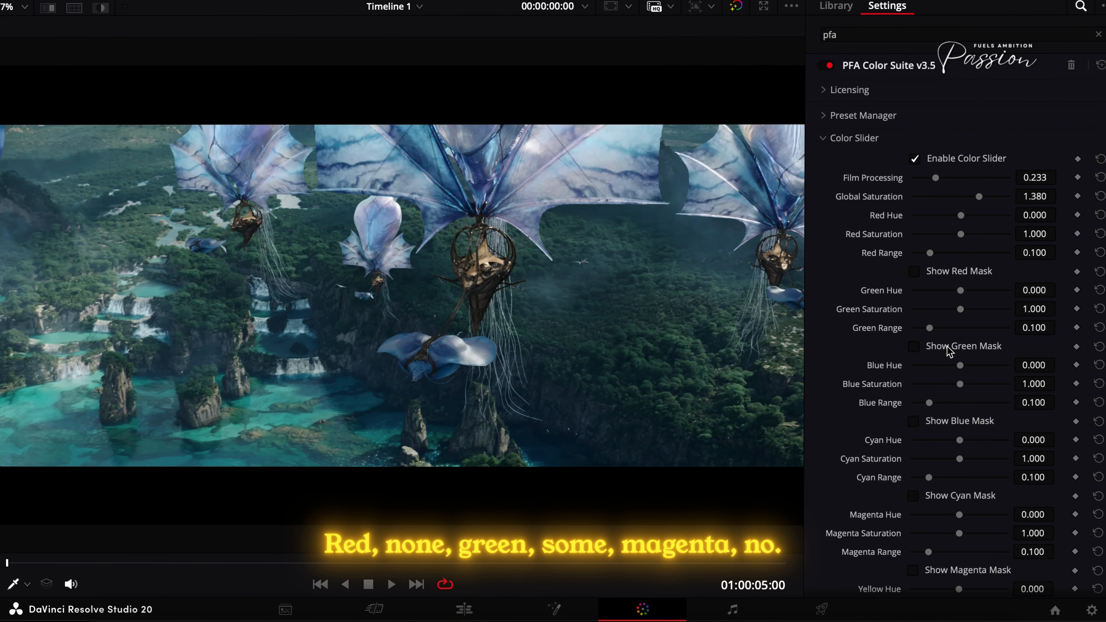
left_click_drag(951, 331, 965, 332)
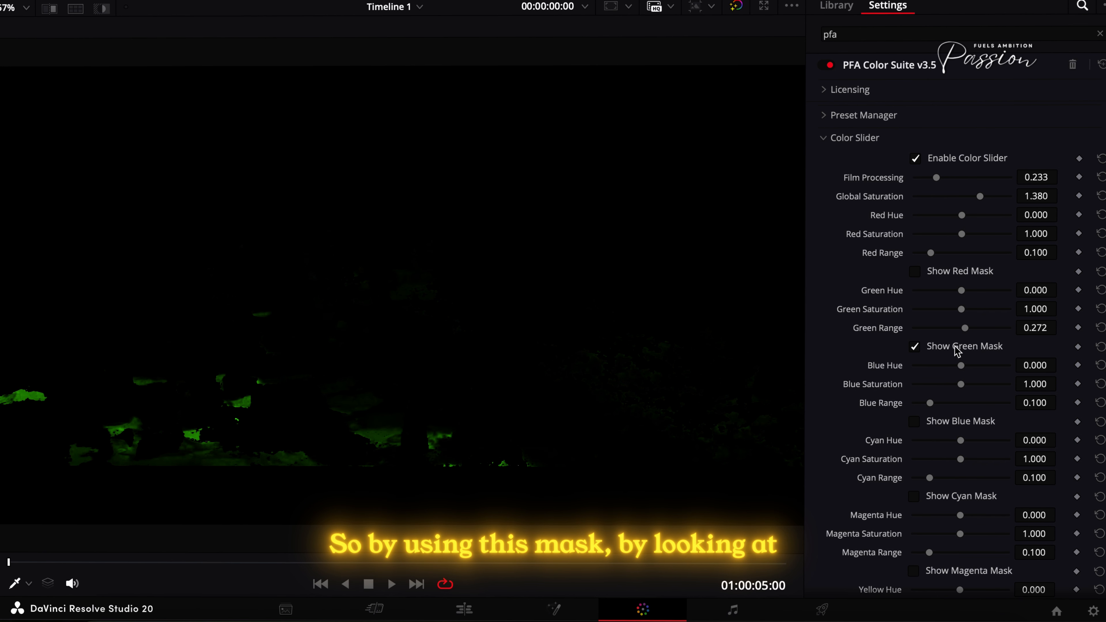
left_click(955, 346)
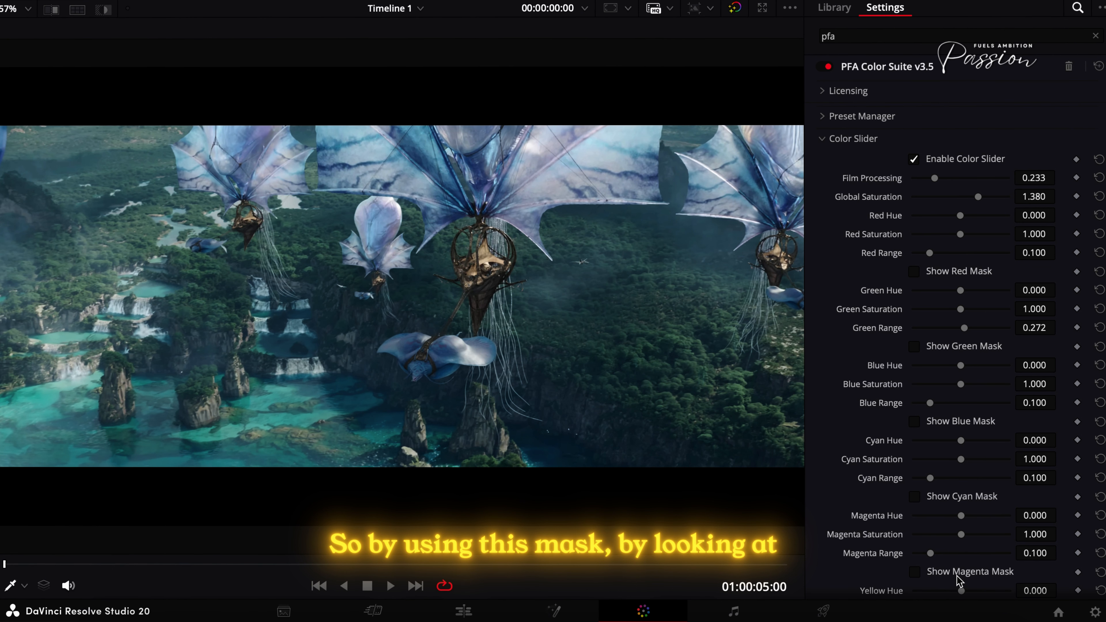
left_click(958, 577)
left_click(934, 573)
- Set Blue Range to 0.200 while previewing the blue mask, hide the mask, and raise Blue Saturation to 1.174
left_click(947, 425)
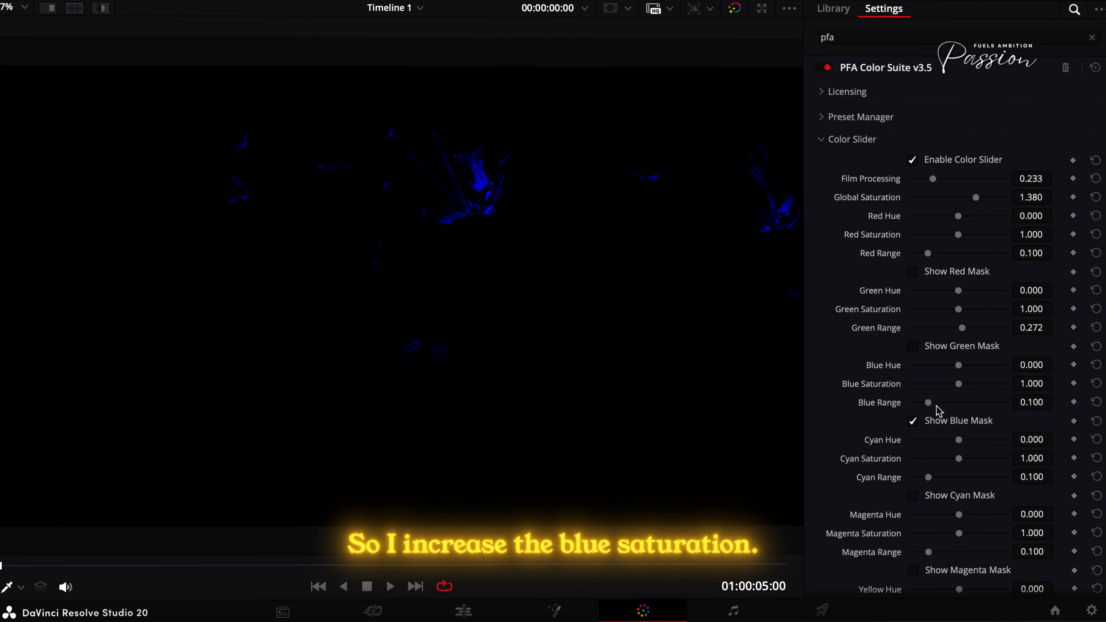
left_click_drag(930, 402, 949, 402)
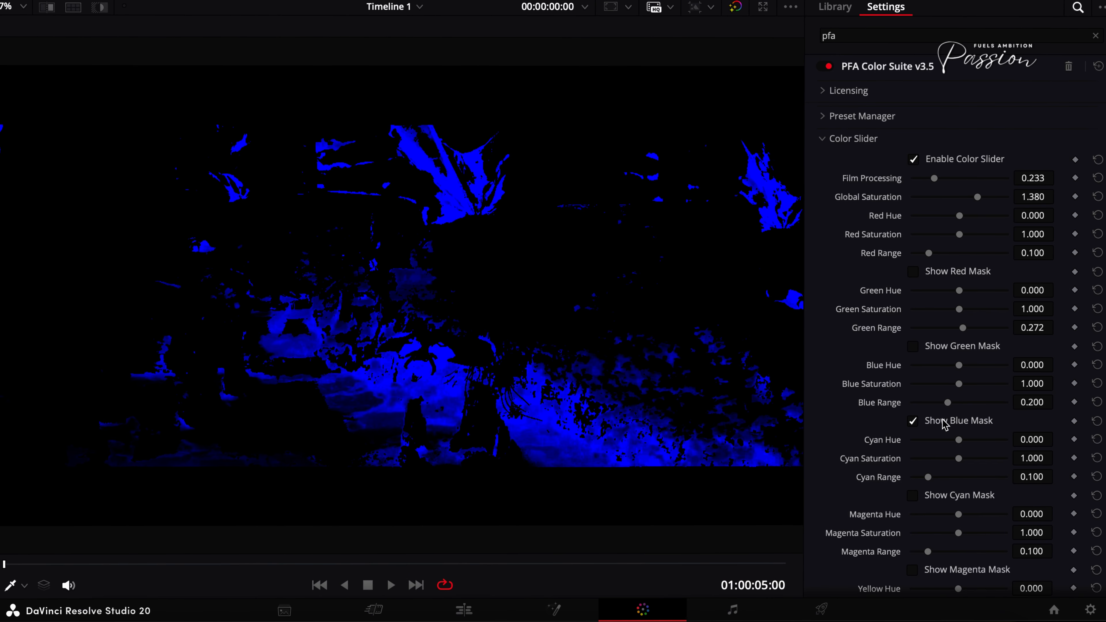
left_click(943, 425)
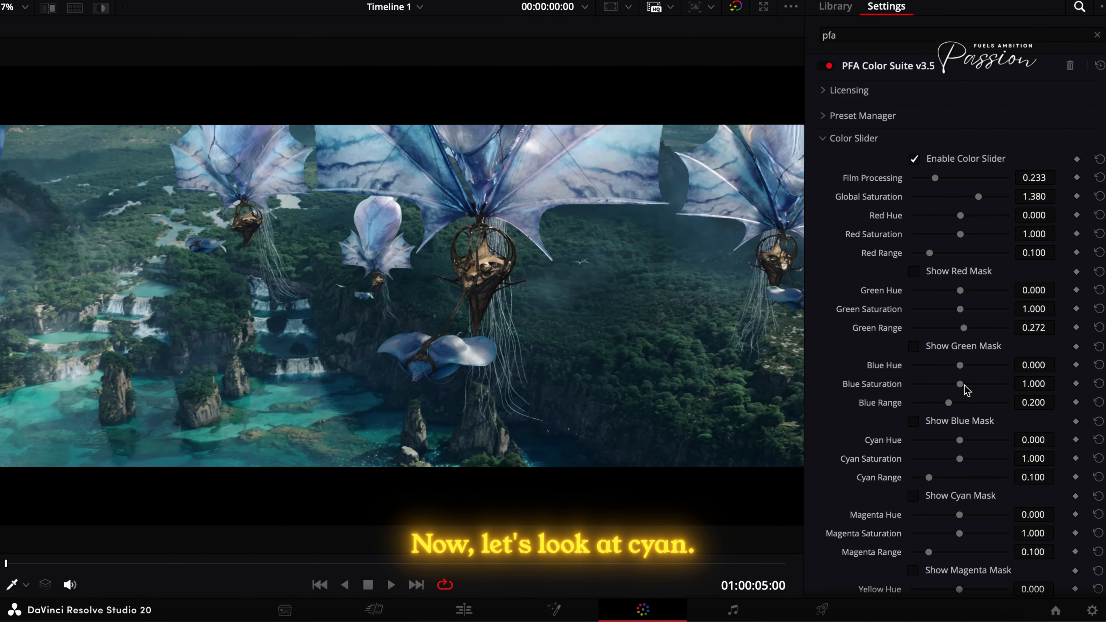
- Set Cyan Range to 0.158 using the cyan mask, then set Cyan Saturation to 1.097 and Cyan Hue to -0.012
left_click(946, 497)
left_click_drag(932, 479, 943, 480)
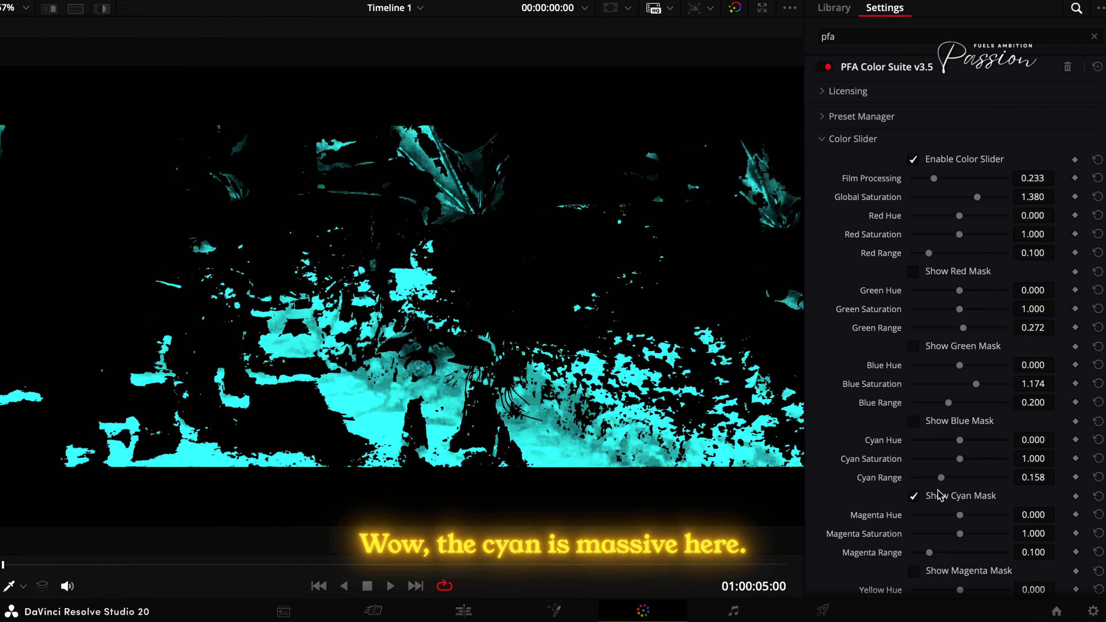
left_click(939, 497)
mouse_move(961, 442)
left_mouse_down()
mouse_move(943, 442)
mouse_move(959, 459)
mouse_move(968, 446)
left_mouse_up()
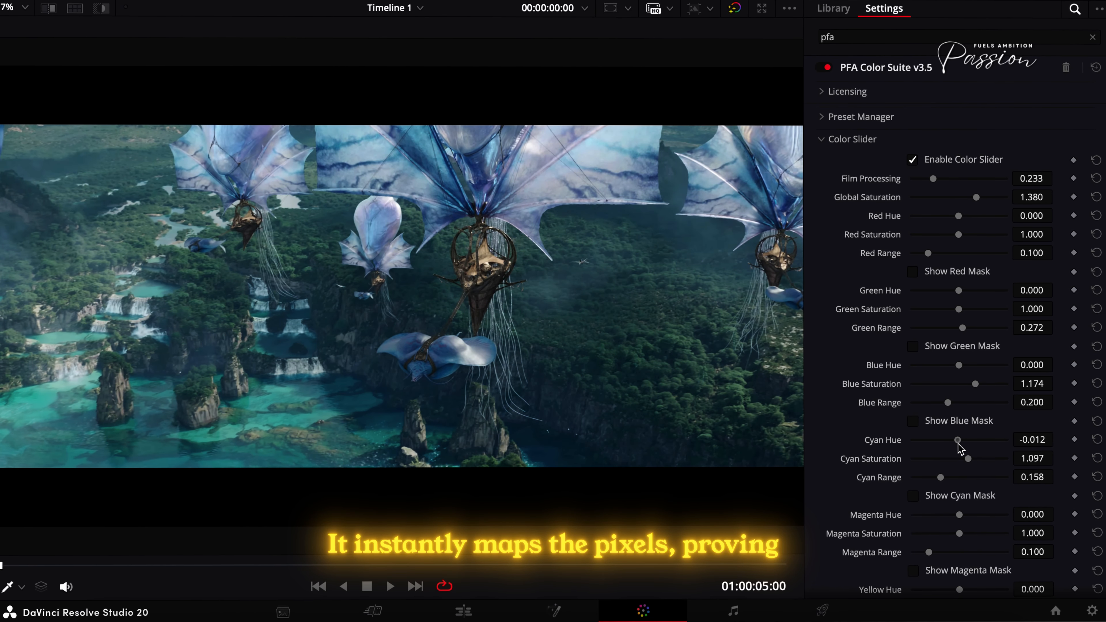
- Refine the blues with the mask preview: Blue Range 0.227, Blue Hue 0.012 and Blue Saturation 1.229
left_click(940, 421)
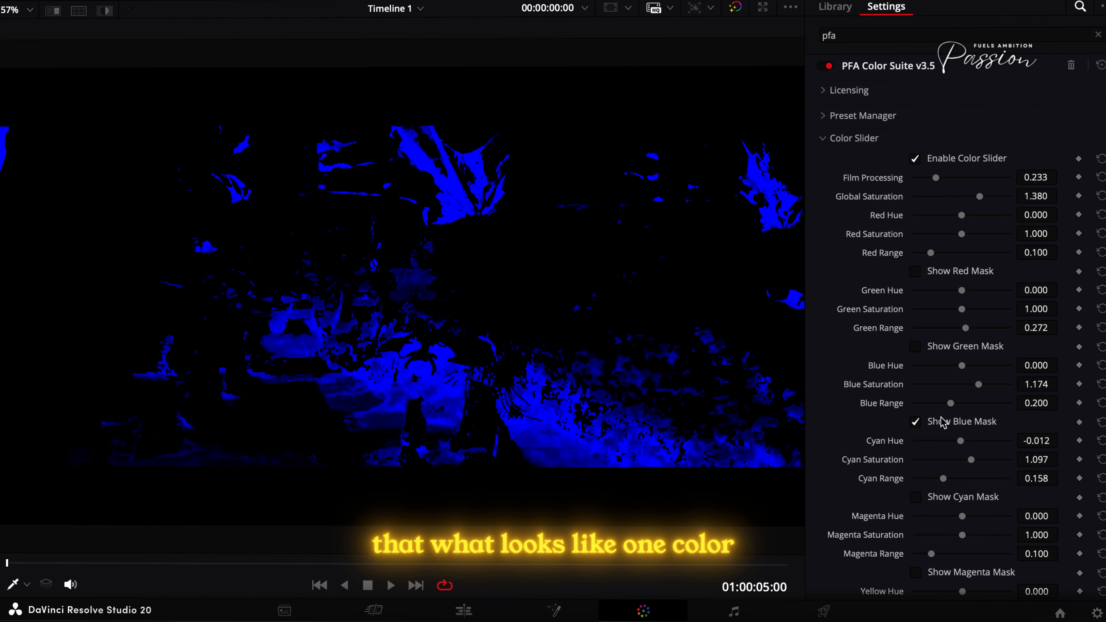
left_click(941, 421)
left_click(949, 421)
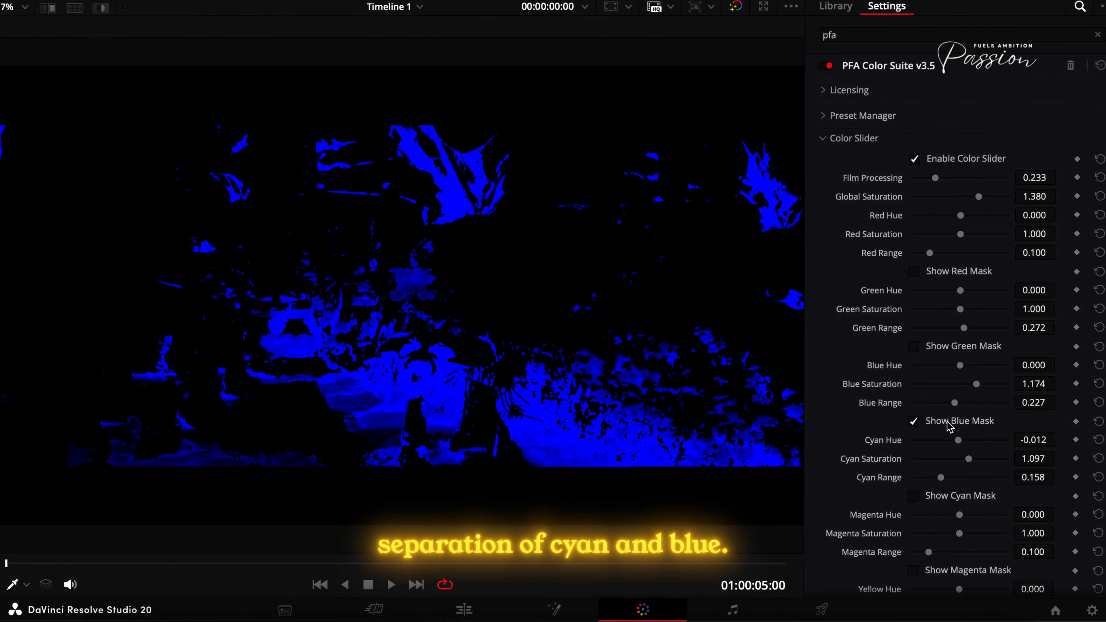
left_click(949, 423)
left_click_drag(960, 368, 981, 386)
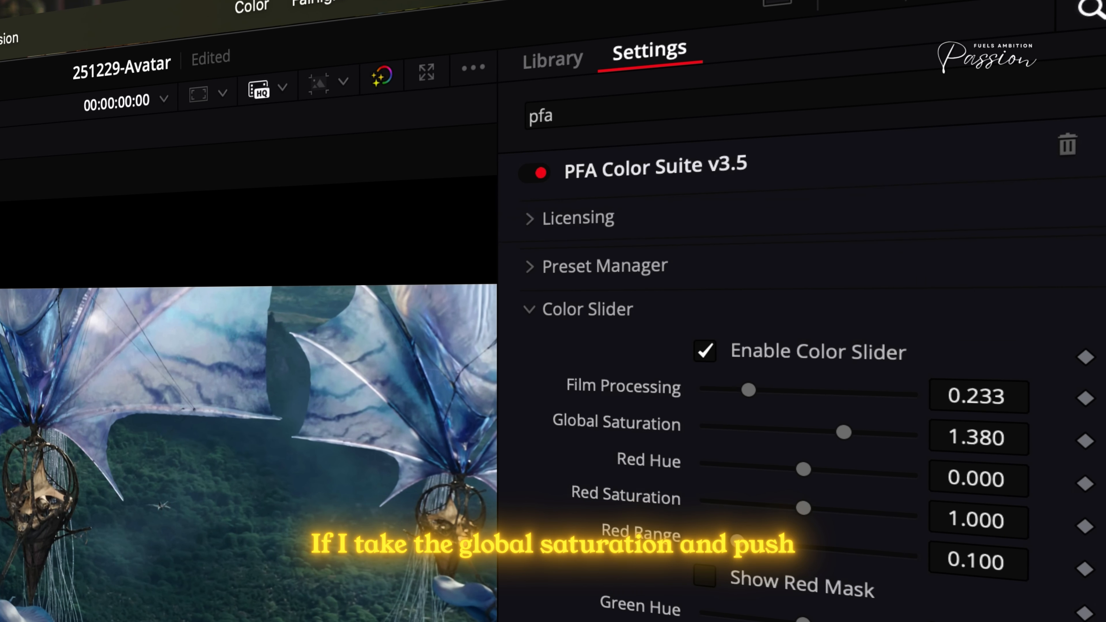
- Try Global Saturation at higher levels such as 1.643, and settle it at 1.473
left_click_drag(847, 431, 1019, 235)
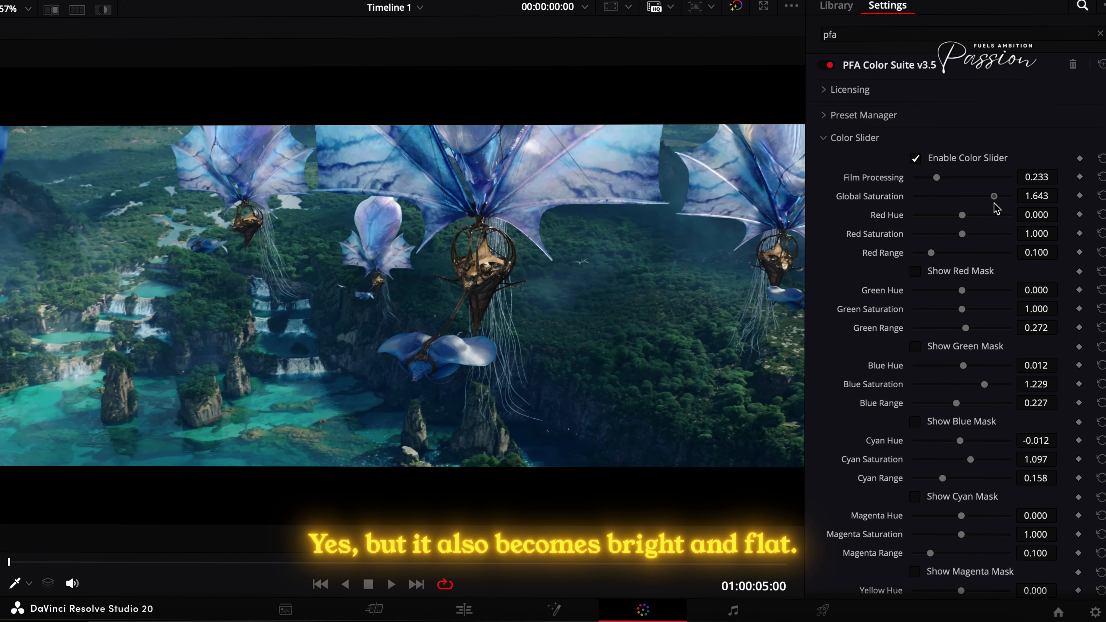
mouse_move(981, 208)
left_mouse_down()
mouse_move(913, 198)
mouse_move(1009, 207)
mouse_move(984, 201)
left_mouse_up()
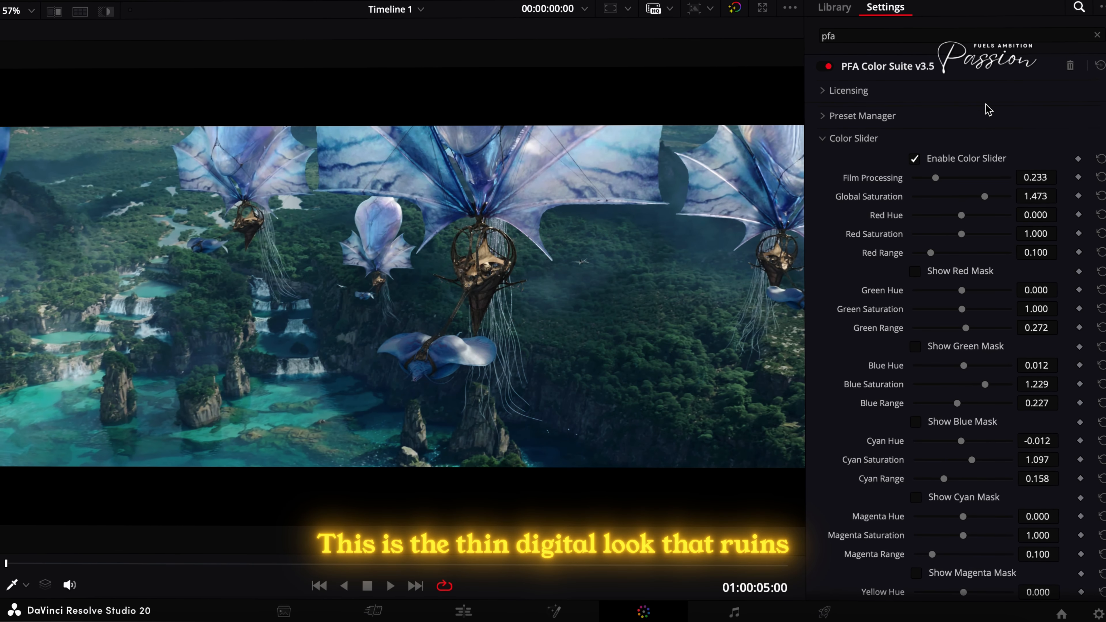
key("shift+f")
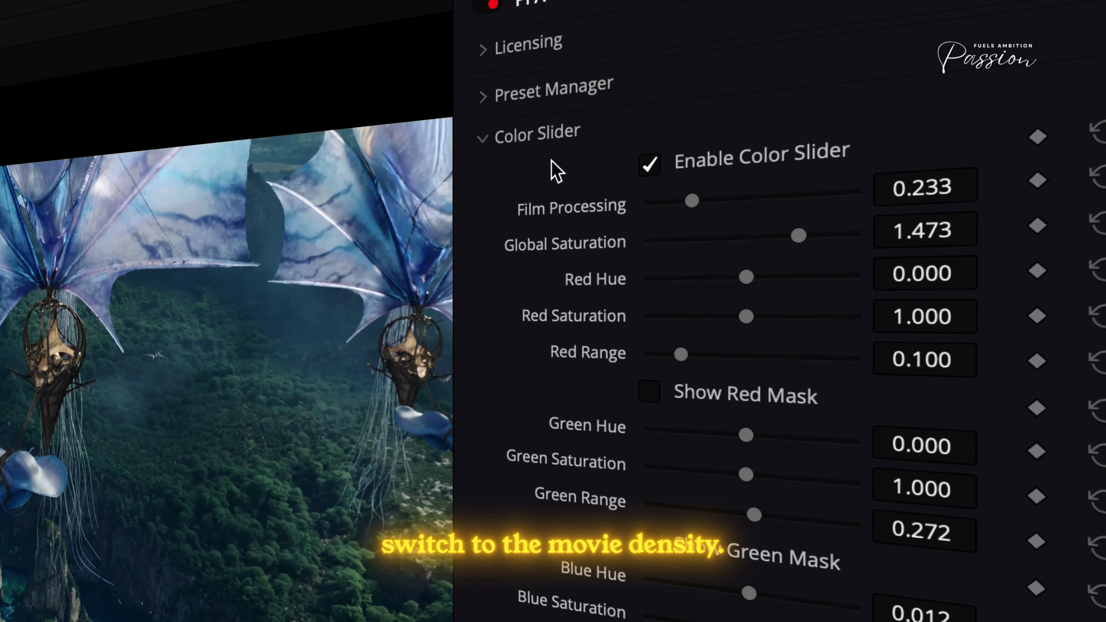
- Collapse Color Slider, expand Movie Density, and set Global Density to -0.295
left_click(542, 136)
left_click(532, 177)
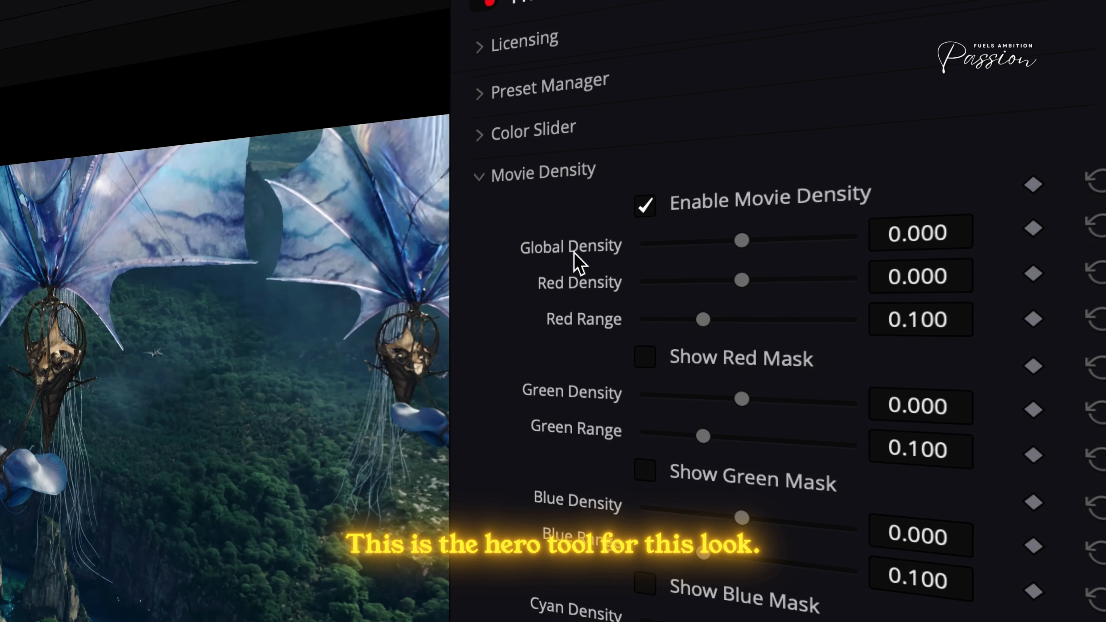
mouse_move(742, 241)
left_mouse_down()
mouse_move(731, 240)
mouse_move(745, 241)
left_mouse_up()
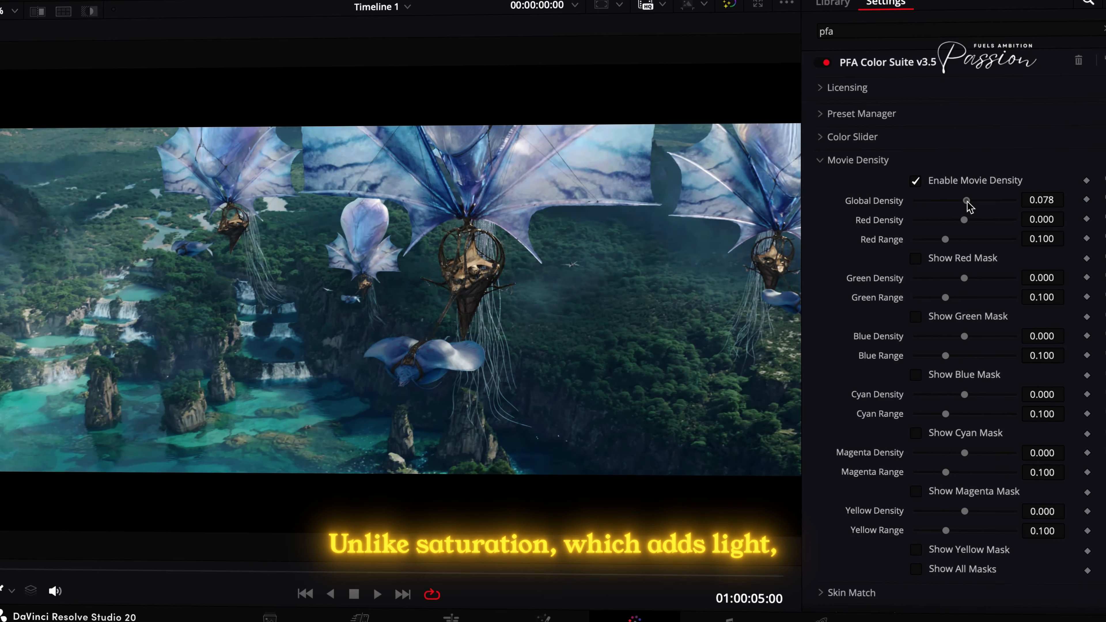
left_click_drag(967, 201, 954, 212)
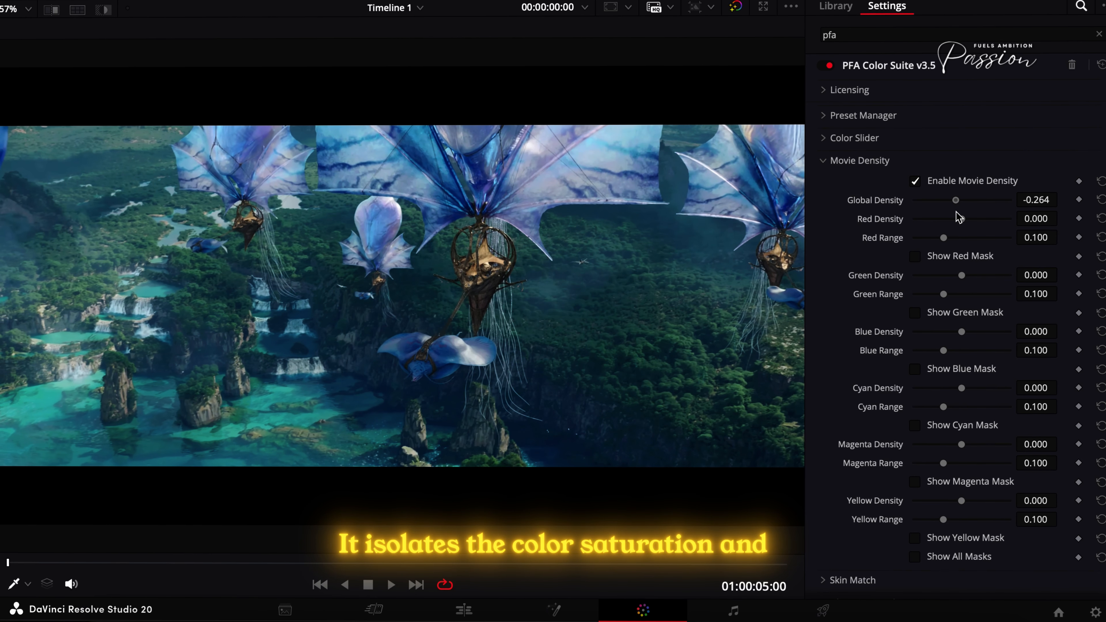
- In Movie Density, set Green Range to 0.158 using the green mask and Green Density to -0.326
left_click(929, 315)
left_click_drag(952, 297, 960, 295)
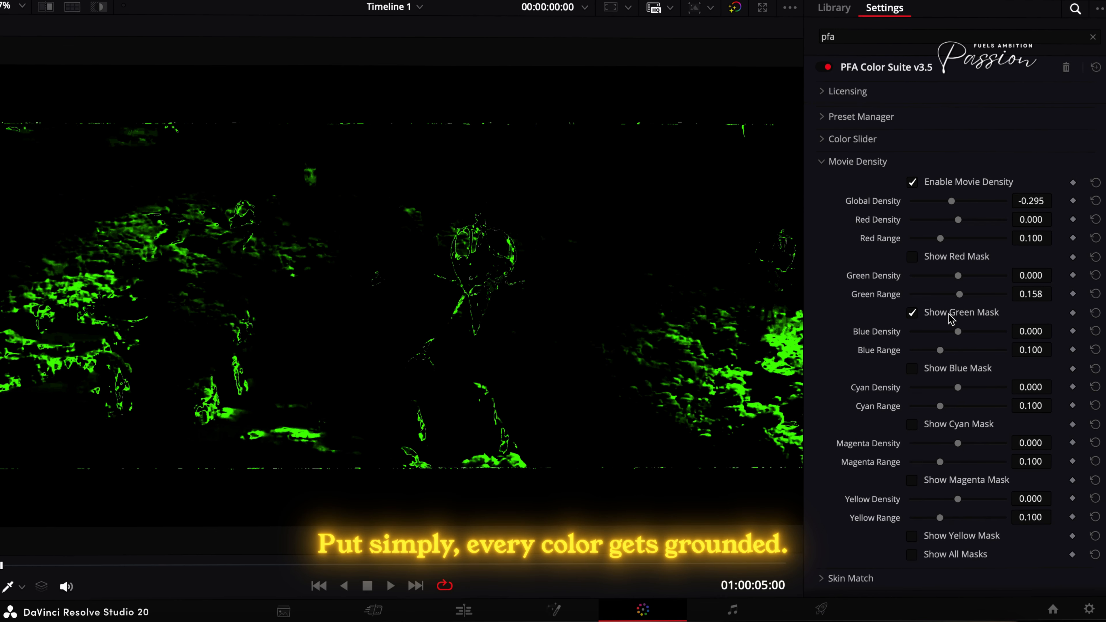
left_click(929, 313)
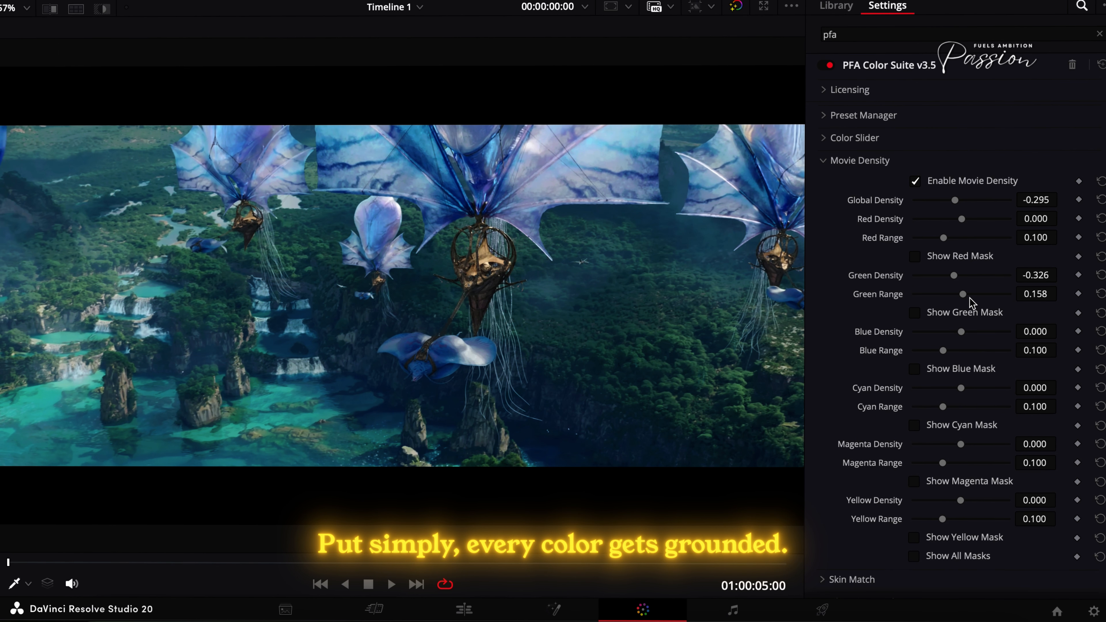
- In Movie Density, set Blue Range to 0.122 using the blue mask and Blue Density to -0.357
left_click(915, 369)
mouse_move(944, 350)
left_mouse_down()
mouse_move(956, 333)
mouse_move(951, 341)
left_mouse_up()
left_click(948, 368)
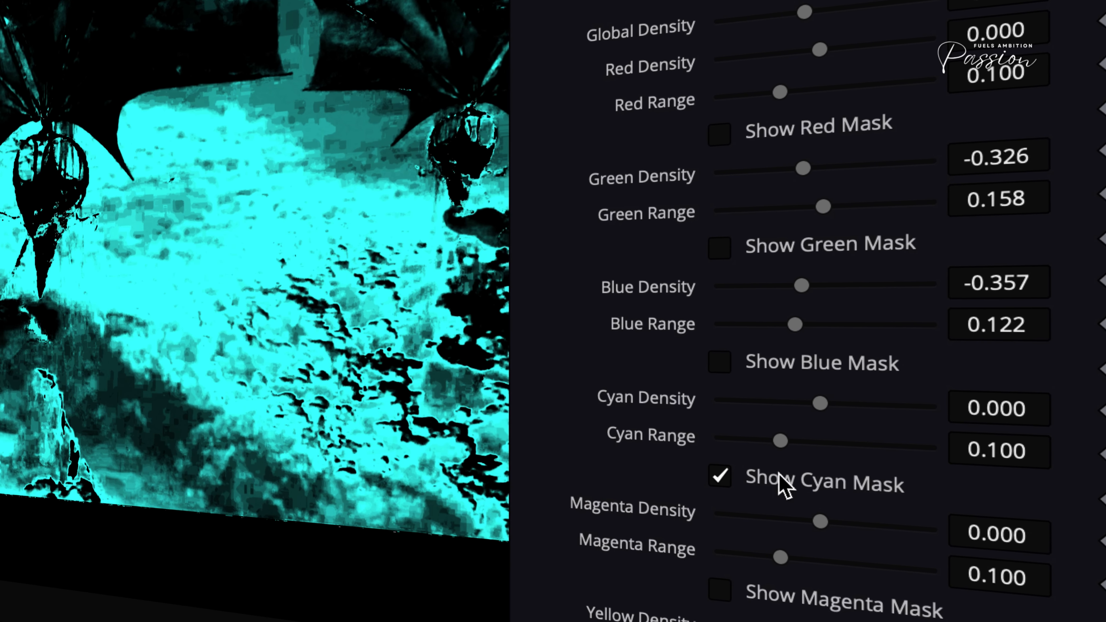
- Set Cyan Density to -0.171 with its mask as a guide, and sweep Blue Density up and back to -0.357
left_click(779, 484)
left_click_drag(815, 404, 817, 404)
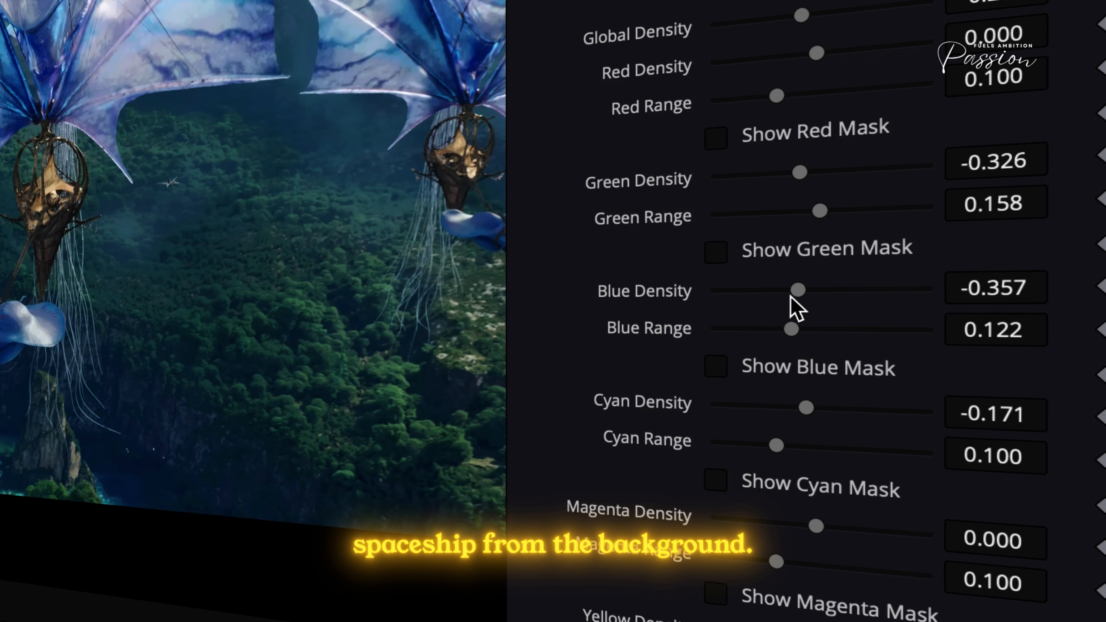
mouse_move(790, 297)
left_mouse_down()
mouse_move(753, 292)
mouse_move(784, 293)
left_mouse_up()
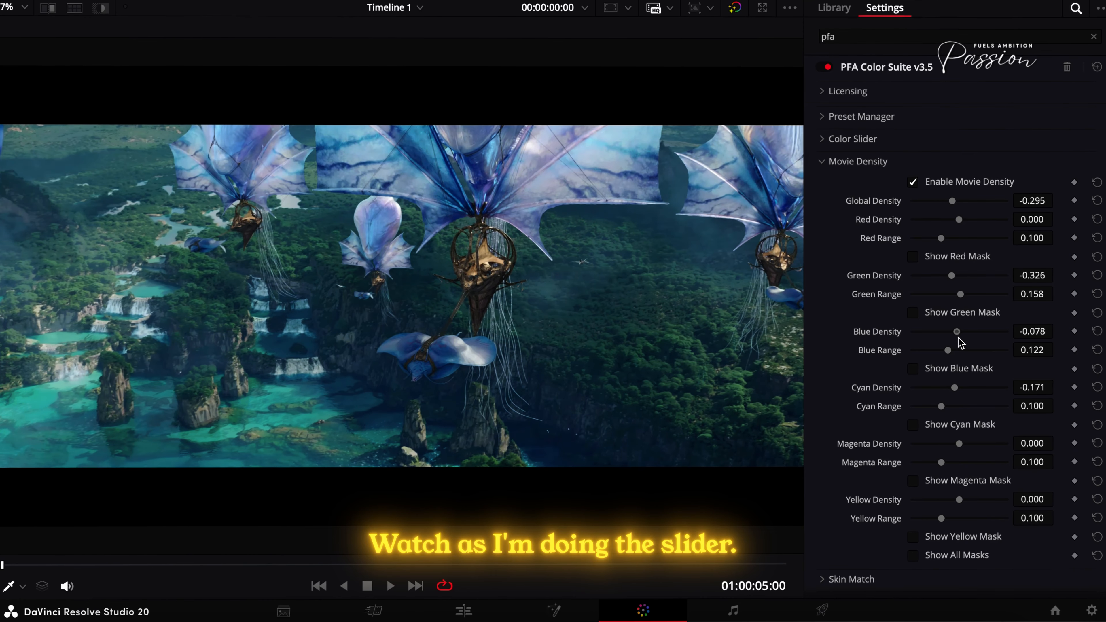
- Sweep Green Density up to compare, set it to -0.171, and briefly preview the green density mask
left_click_drag(953, 278, 961, 285)
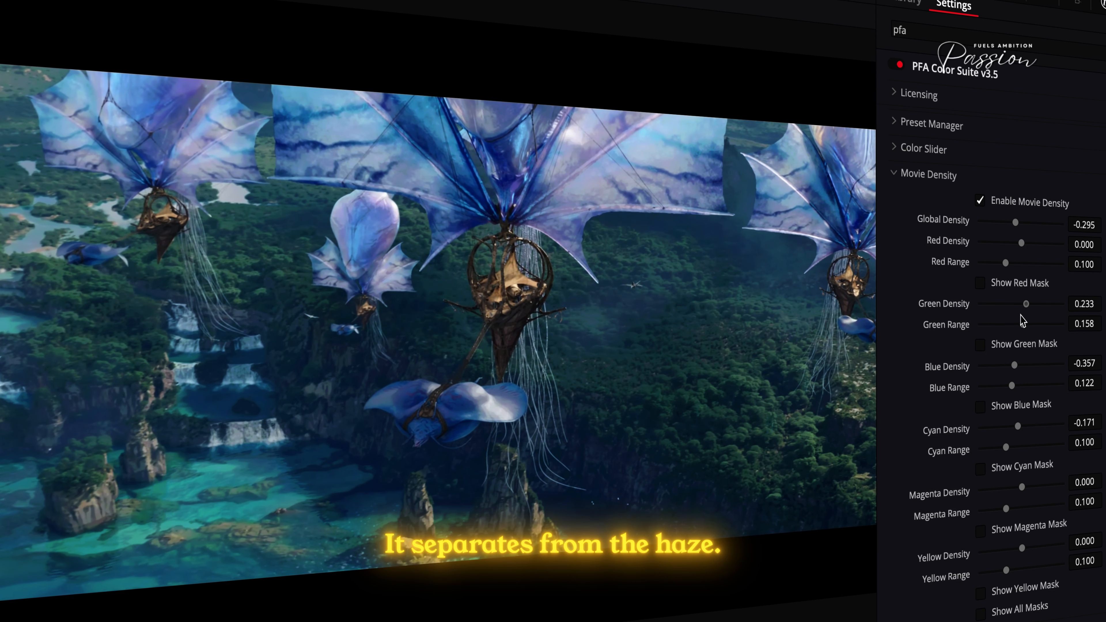
left_click_drag(1017, 317, 1017, 318)
left_click(1007, 347)
left_click(1007, 347)
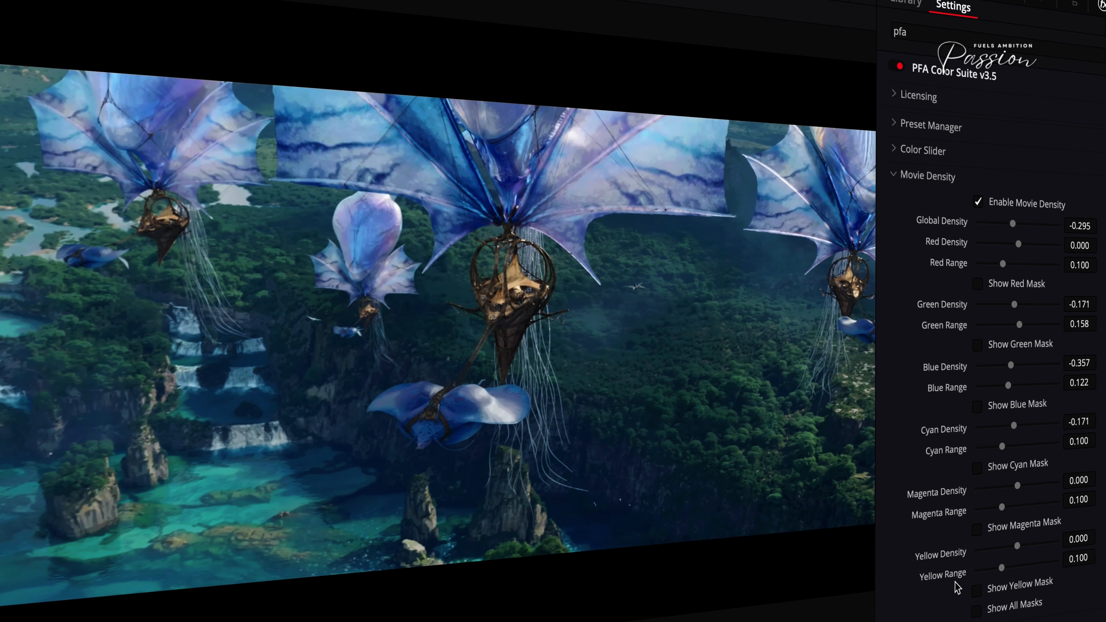
- Using the yellow mask as a guide, set Yellow Range to 0.125 and Yellow Density to -0.574, with Global Density at -0.295
left_click(991, 598)
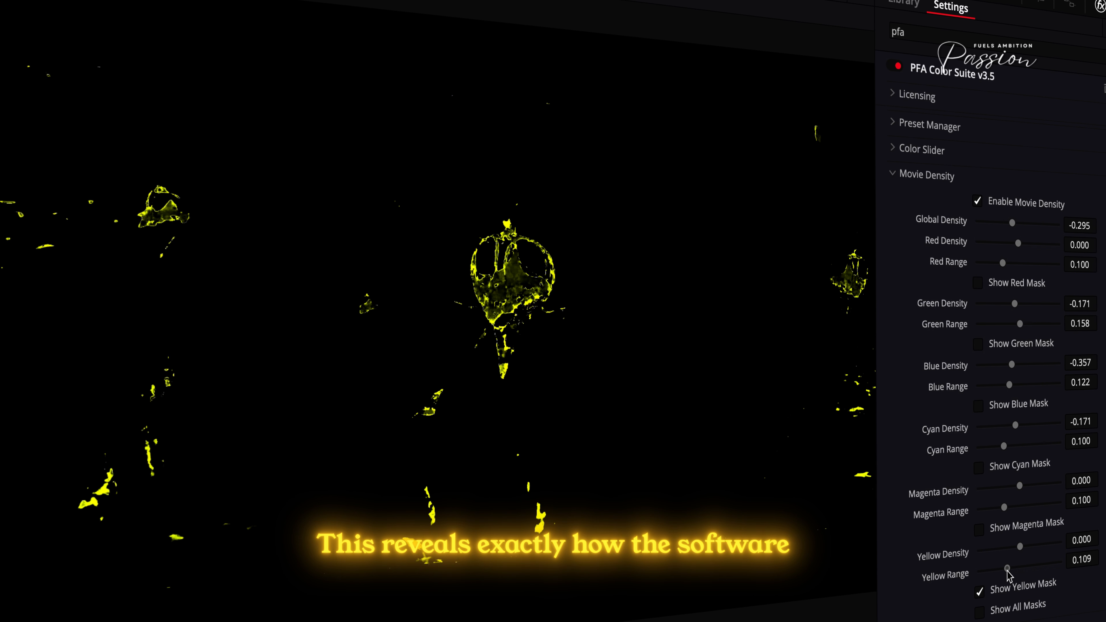
left_click(1007, 588)
mouse_move(1009, 551)
left_mouse_down()
mouse_move(1042, 549)
mouse_move(1010, 551)
left_mouse_up()
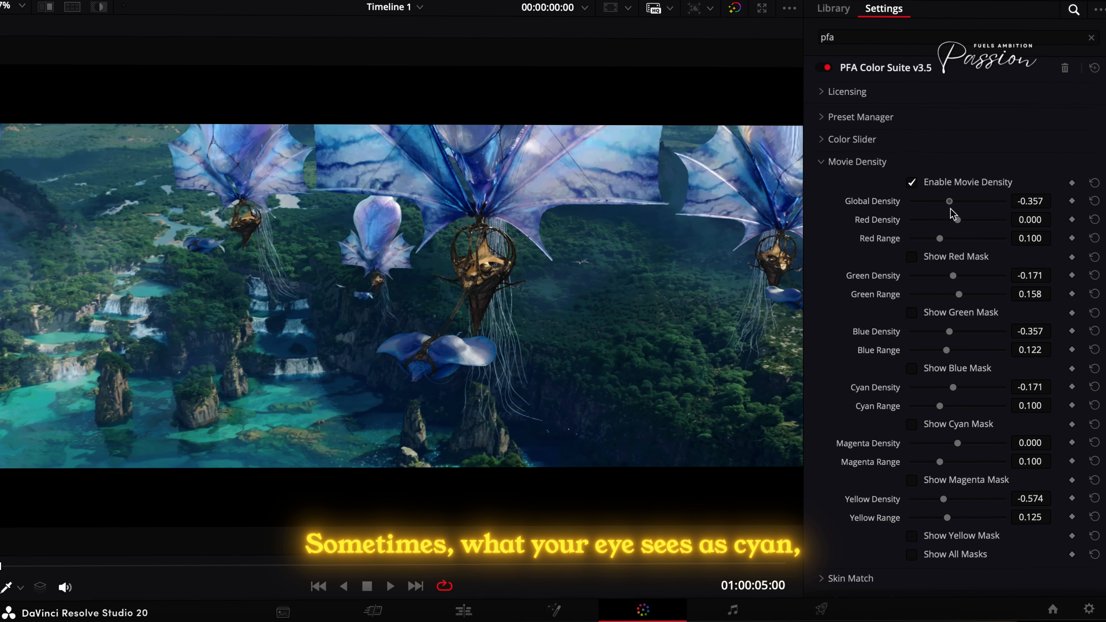
left_click_drag(950, 210, 952, 210)
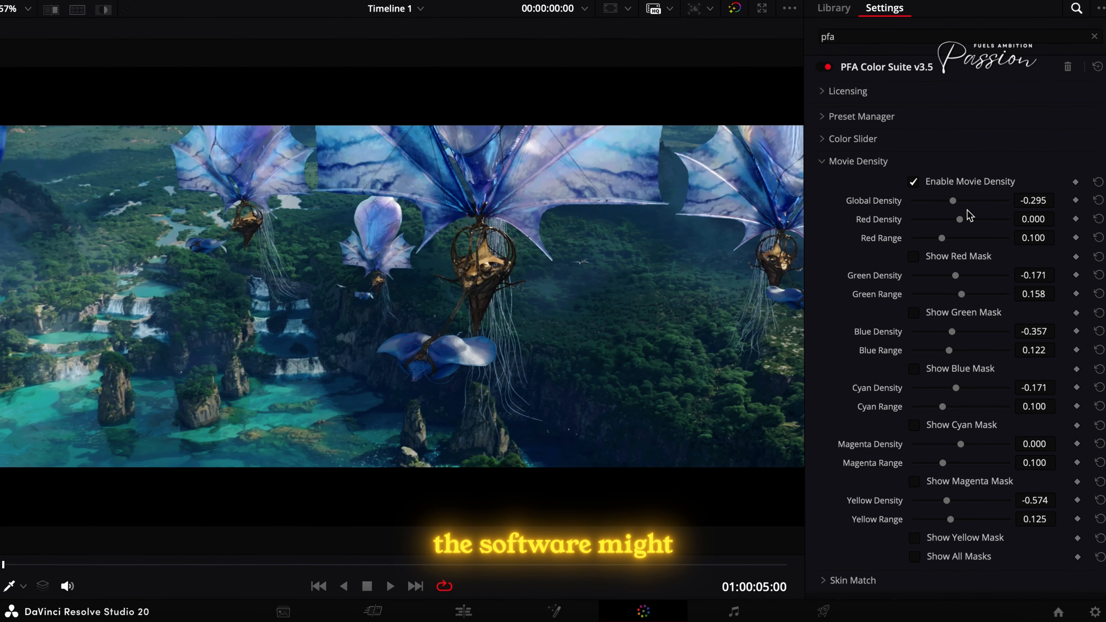
- Inspect the cyan, green and yellow masks, checking the central airship basket up close, and fit the whole frame in view again
left_click(958, 429)
left_click(957, 430)
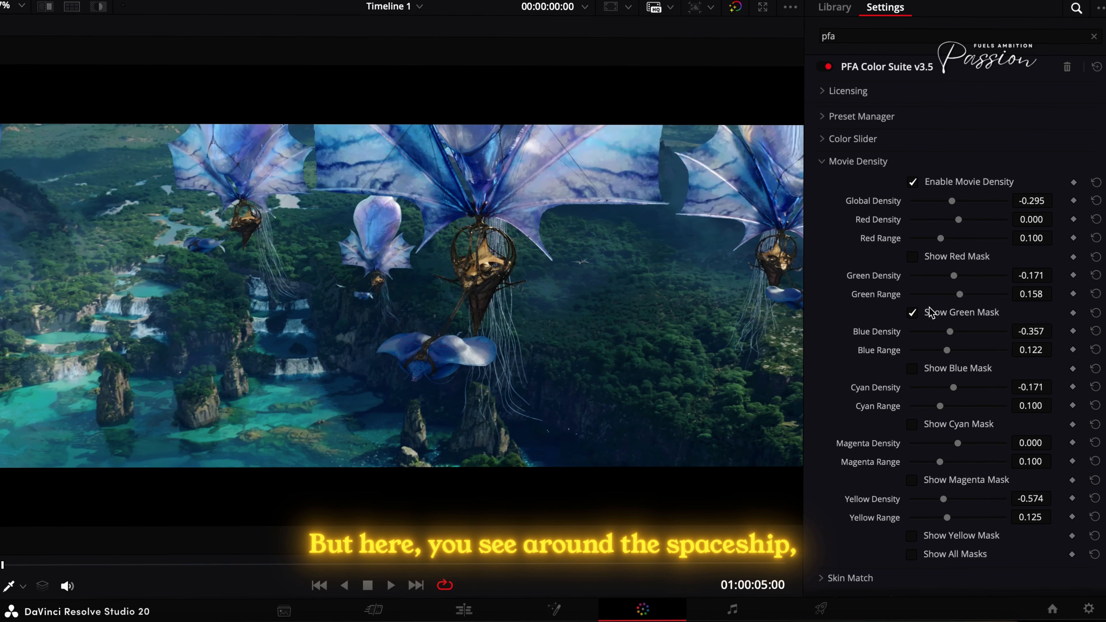
scroll(483, 262, "up", 10)
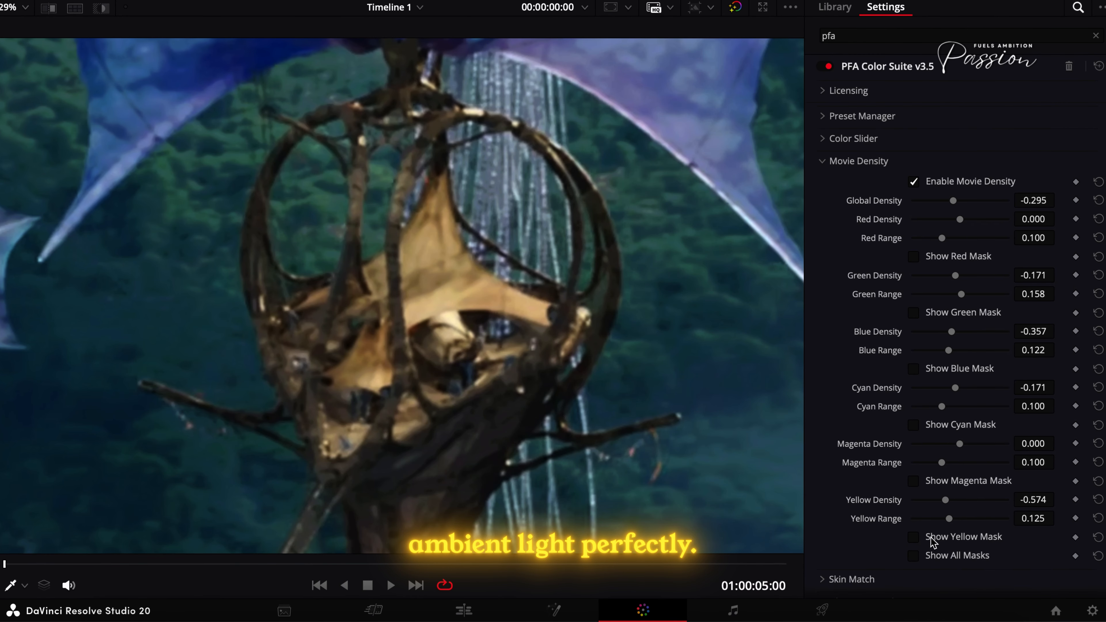
left_click(932, 541)
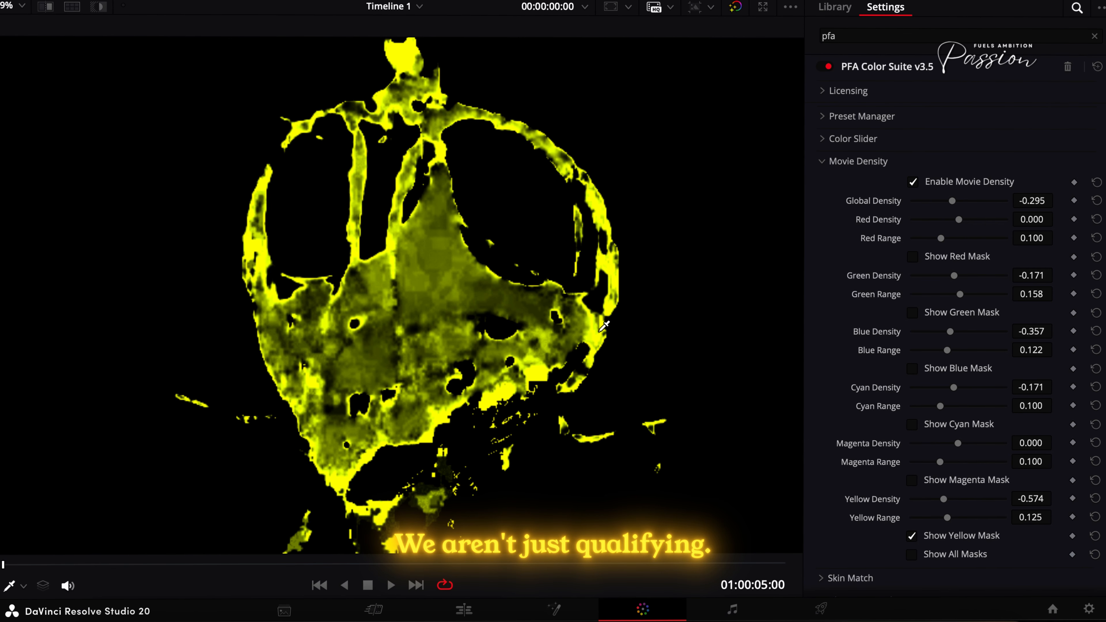
scroll(671, 348, "down", 6)
scroll(862, 474, "down", 3)
key("shift+z")
left_click(933, 452)
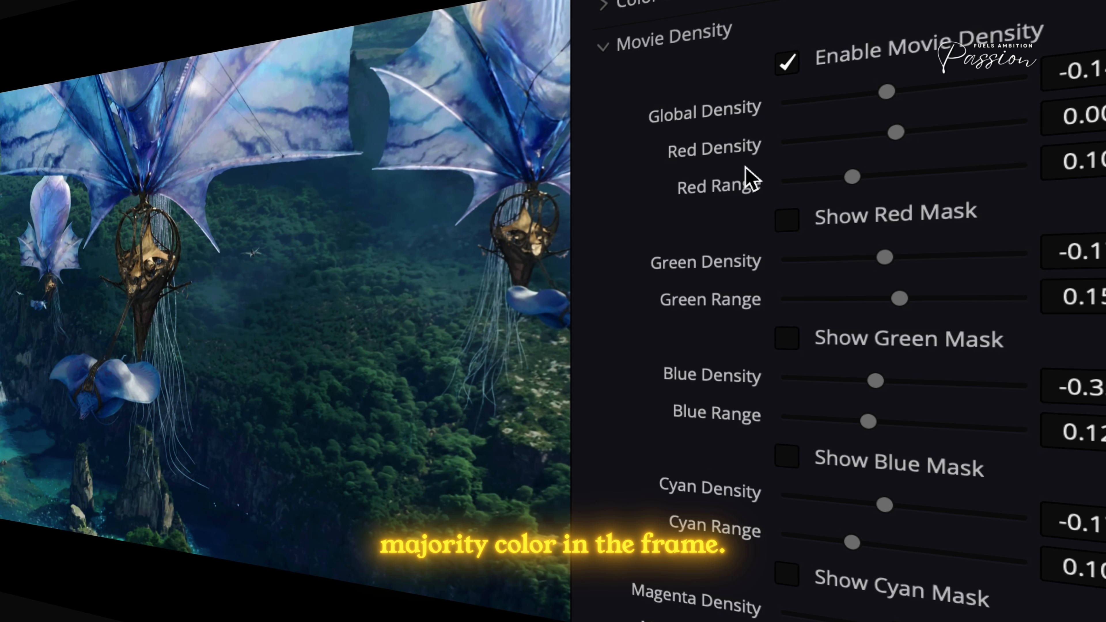
- In Movie Density, set Green Density to -0.760, Blue Density to -0.357 and Cyan Density to -0.295
left_click_drag(902, 256, 880, 258)
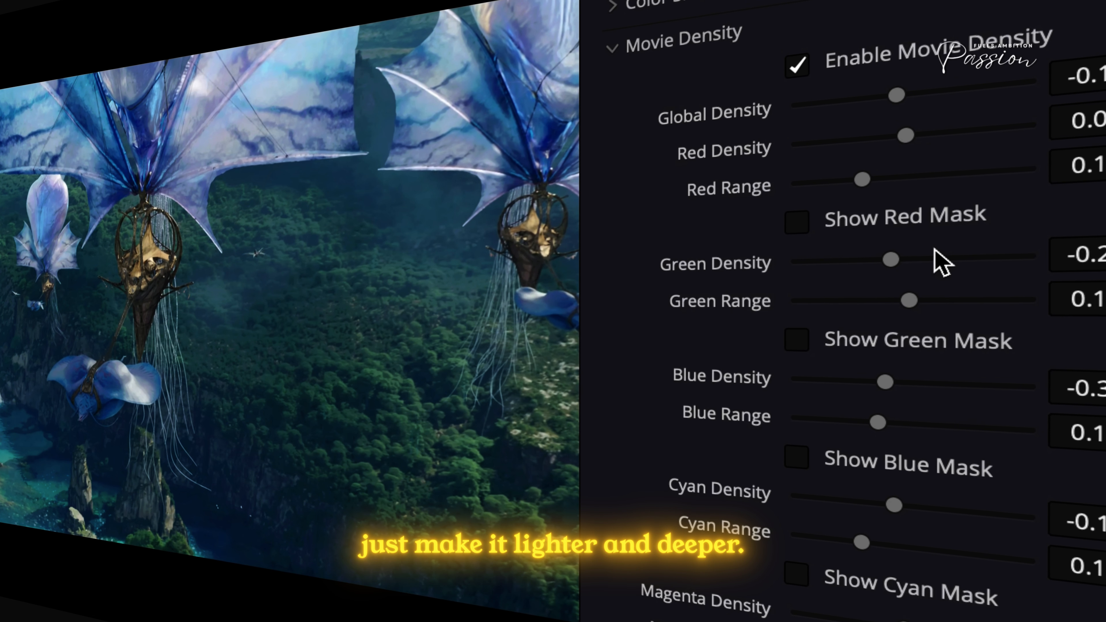
left_click_drag(887, 258, 913, 267)
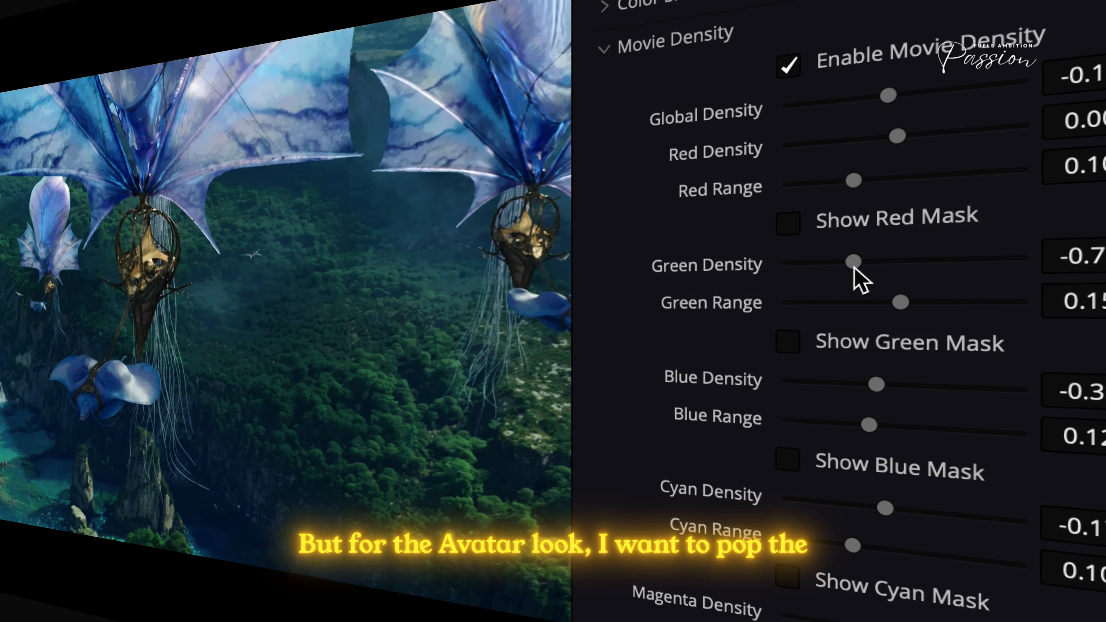
mouse_move(878, 383)
left_mouse_down()
mouse_move(926, 383)
mouse_move(867, 383)
mouse_move(900, 384)
left_mouse_up()
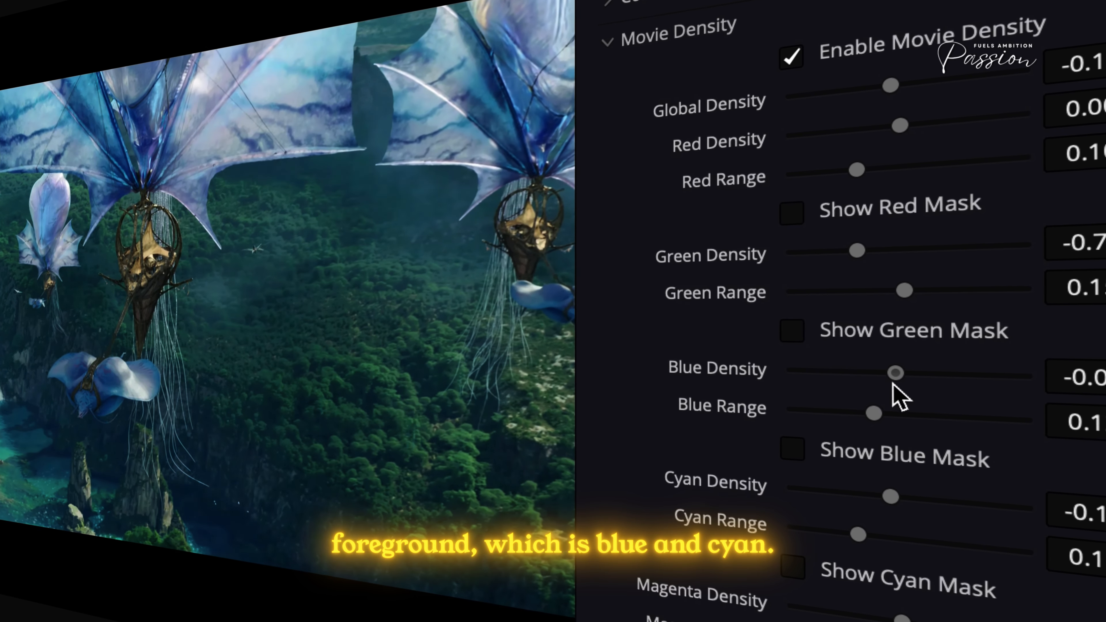
left_click_drag(896, 495, 880, 497)
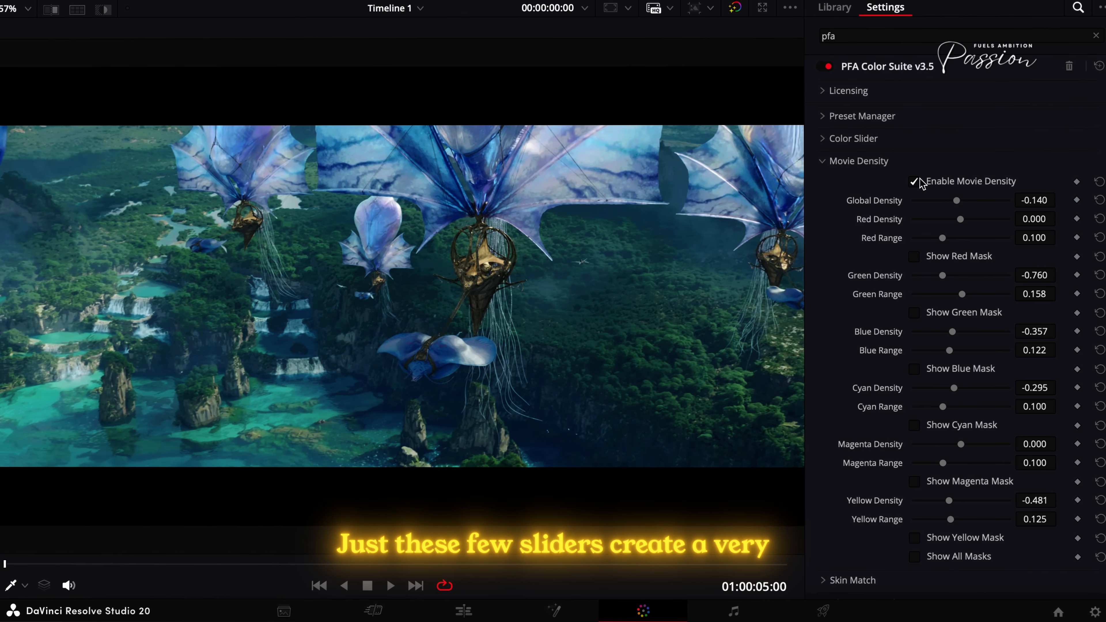
- Compare the airship shot with PFA Color Suite v3.5 off and on, and collapse the Movie Density section
left_click(828, 67)
left_click(822, 67)
left_click(822, 67)
left_click(822, 67)
left_click(823, 67)
left_click(824, 67)
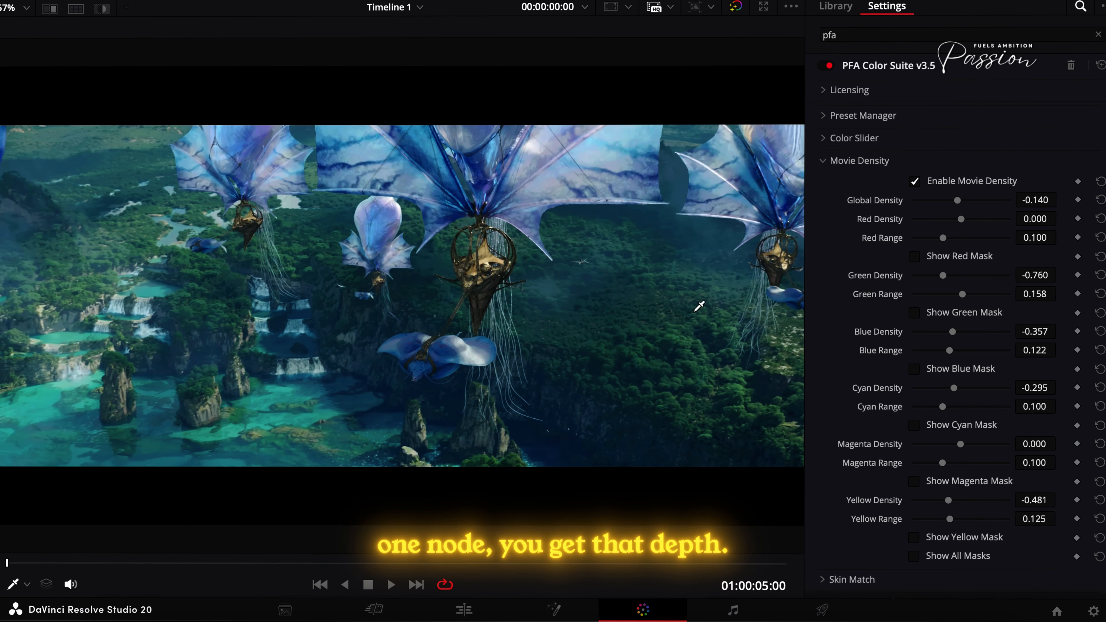
left_click(833, 167)
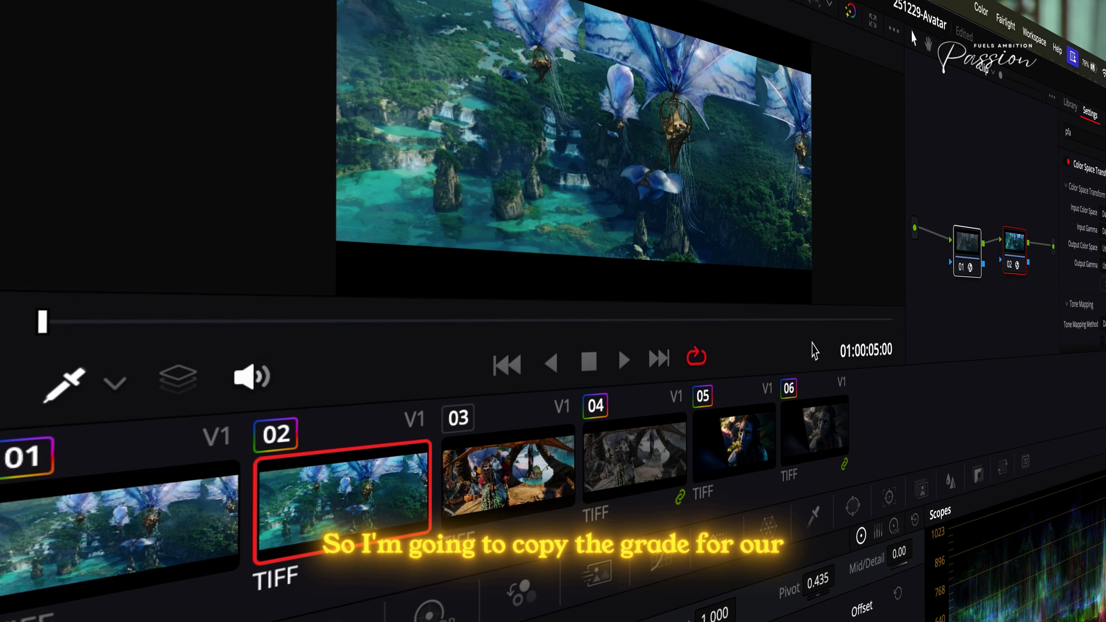
- Copy the airship shot's grade to the close-up in clip 06 and enlarge the viewer
left_click(818, 427)
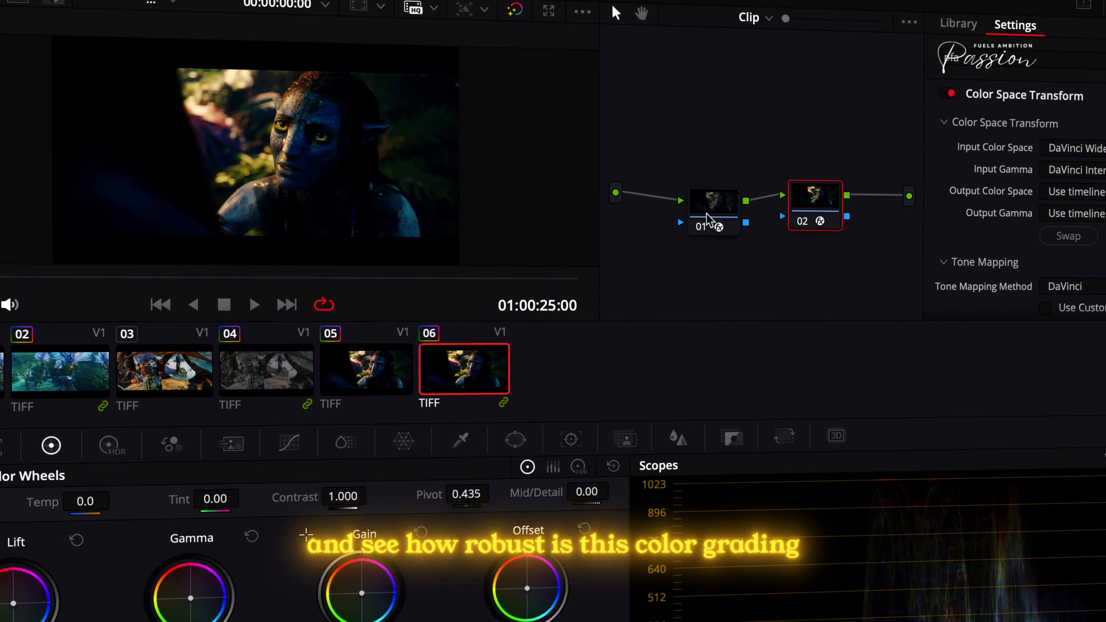
left_click(708, 216)
key("shift+f")
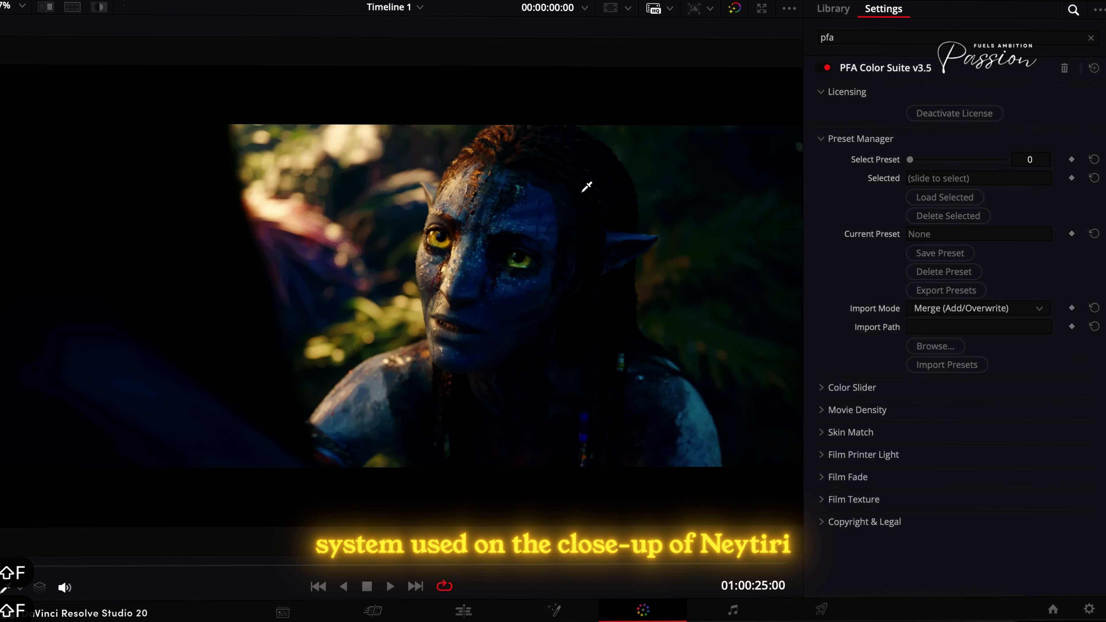
- Compare the close-up with PFA Color Suite v3.5 off and on, and collapse the Licensing and Preset Manager sections
left_click(826, 68)
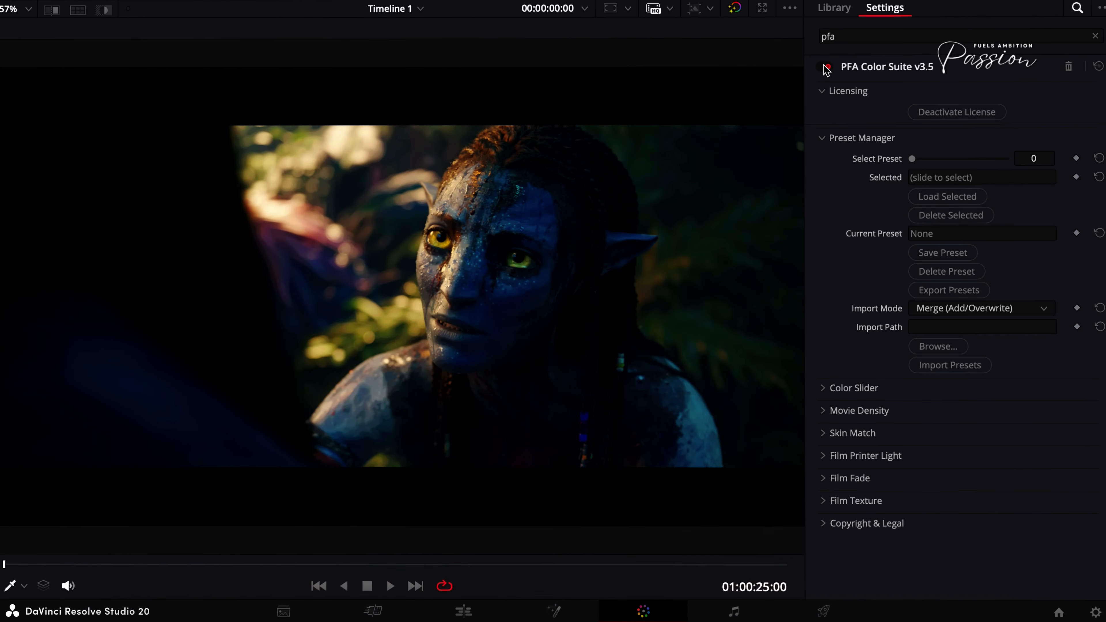
left_click(827, 66)
left_click(827, 66)
left_click(826, 66)
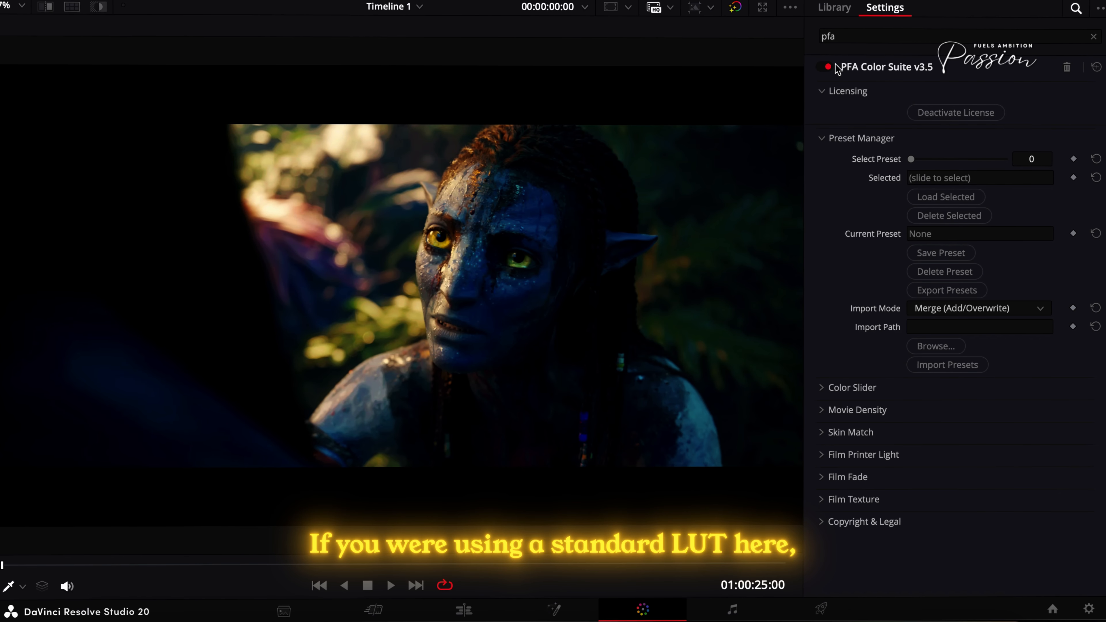
left_click(851, 91)
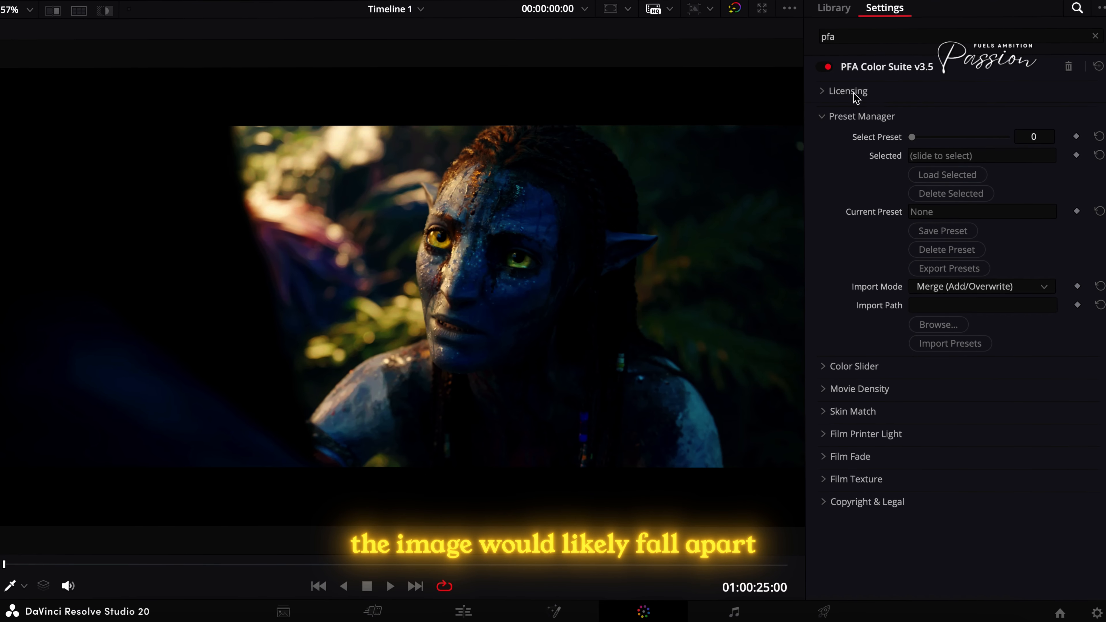
left_click(851, 113)
left_click(830, 67)
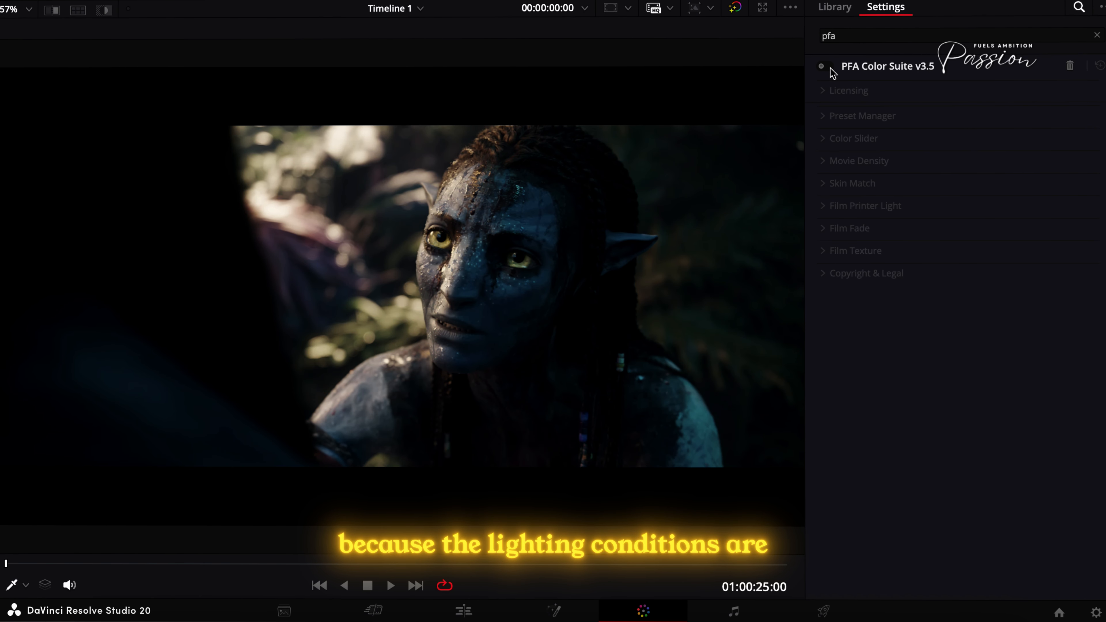
left_click(830, 67)
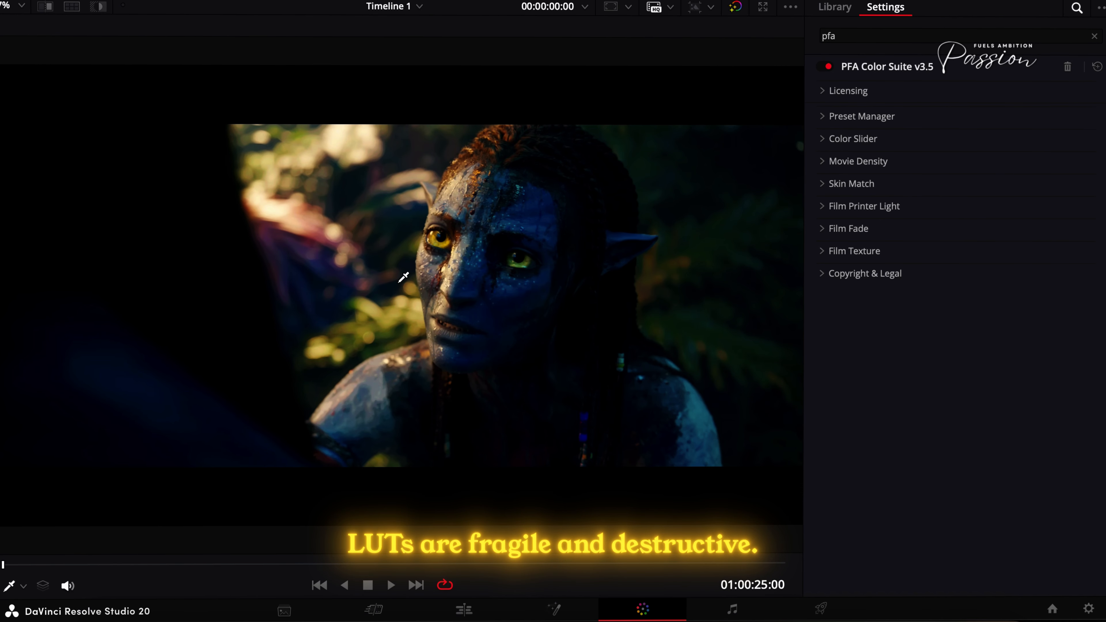
- Examine the graded face, eyes and hair of the blue character at close range, and return to the wider framing
scroll(389, 282, "up", 5)
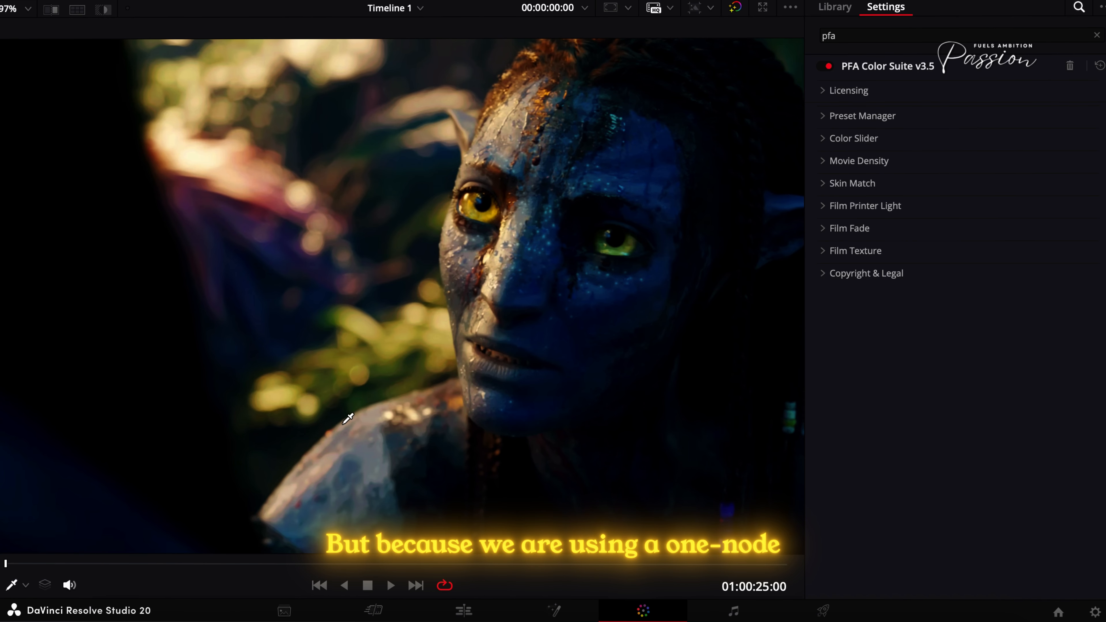
scroll(387, 375, "up", 5)
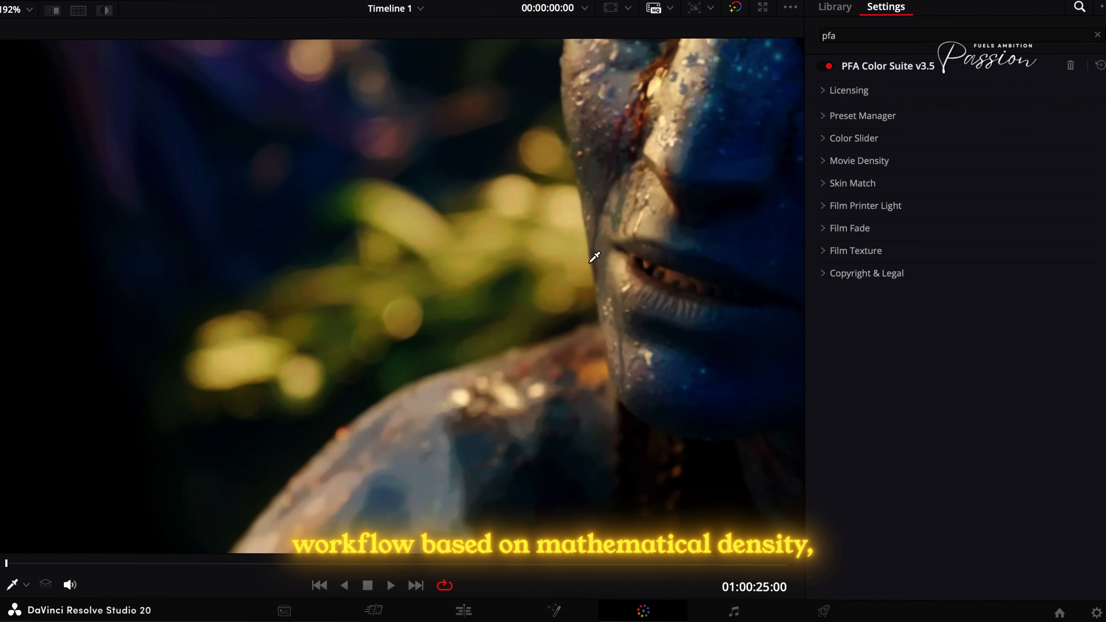
left_click_drag(590, 263, 455, 294)
left_click_drag(421, 257, 258, 424)
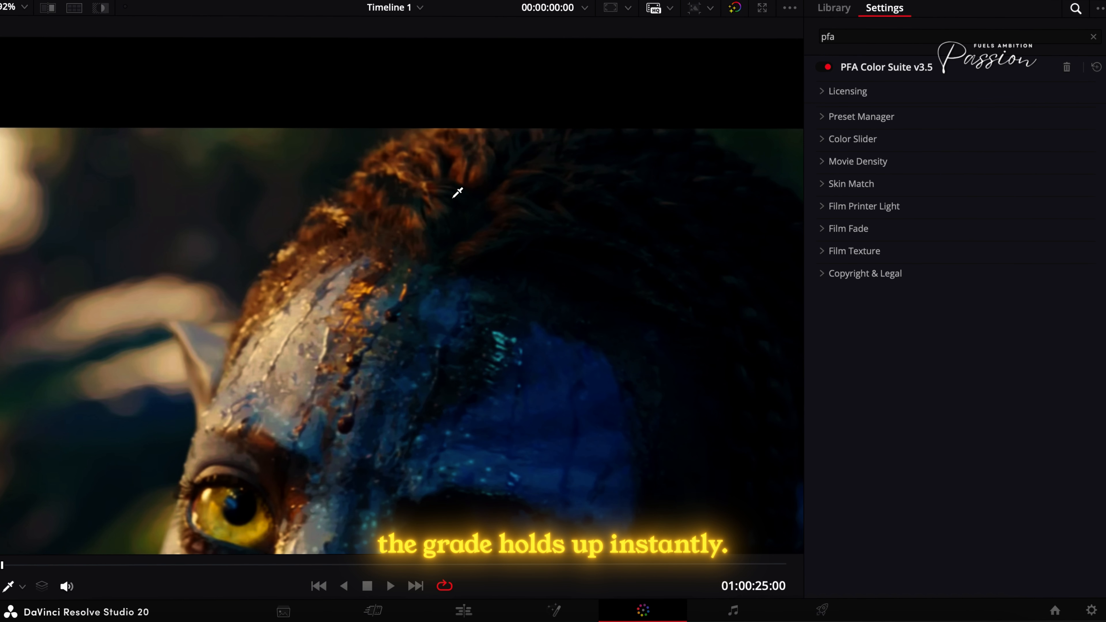
scroll(469, 300, "down", 5)
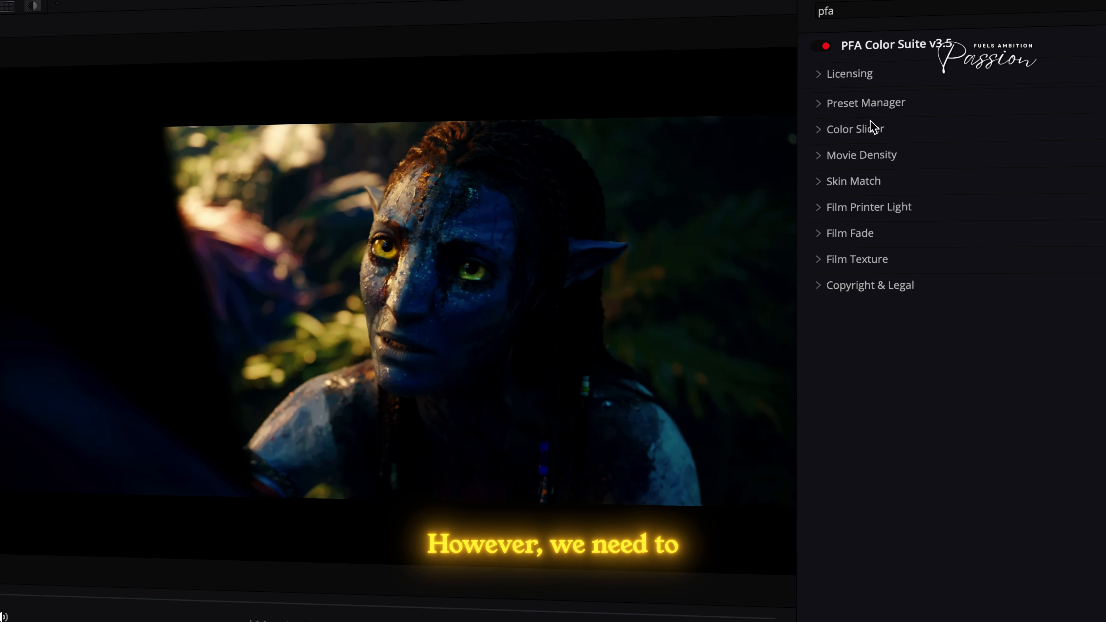
- In Film Printer Light, test the Red and Green lights, and set Green to -0.225 and Yellow to 0.163
left_click(873, 129)
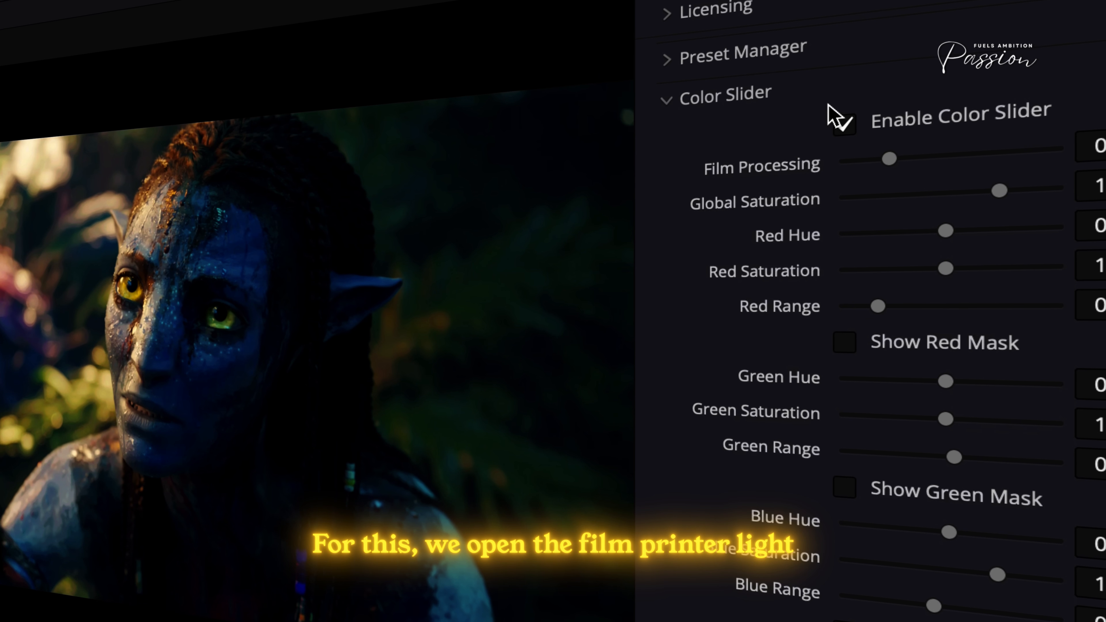
left_click(725, 95)
left_click(695, 220)
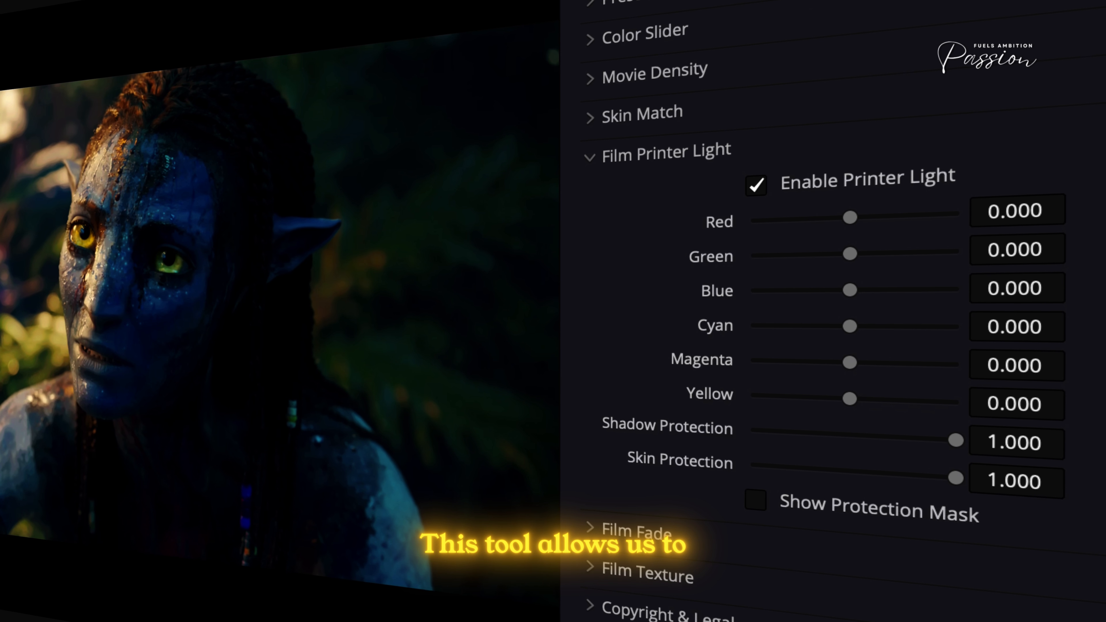
mouse_move(852, 249)
left_mouse_down()
mouse_move(881, 247)
mouse_move(845, 253)
mouse_move(858, 253)
left_mouse_up()
left_click_drag(1030, 253, 1035, 253)
mouse_move(859, 213)
left_mouse_down()
mouse_move(986, 202)
mouse_move(826, 221)
mouse_move(840, 223)
left_mouse_up()
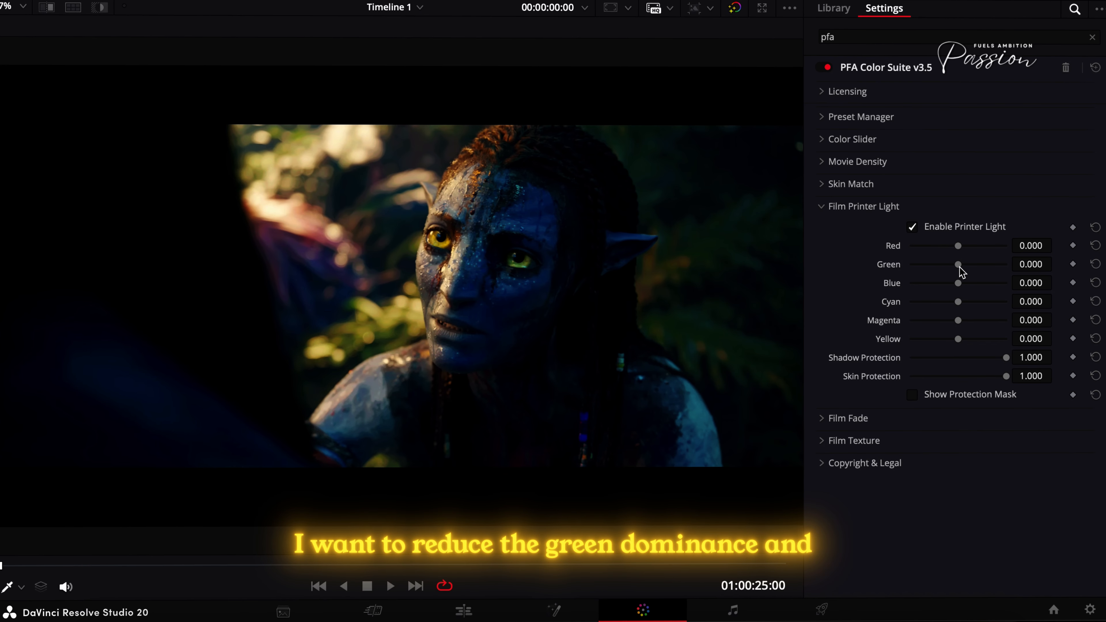
left_click_drag(952, 268, 952, 268)
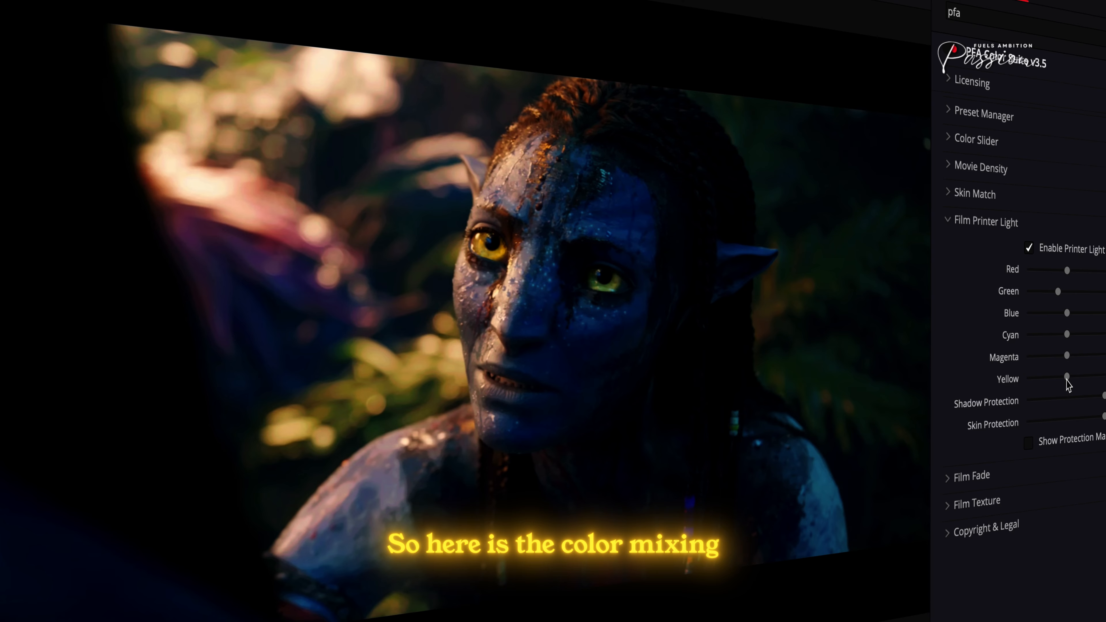
left_click_drag(1068, 382, 1079, 382)
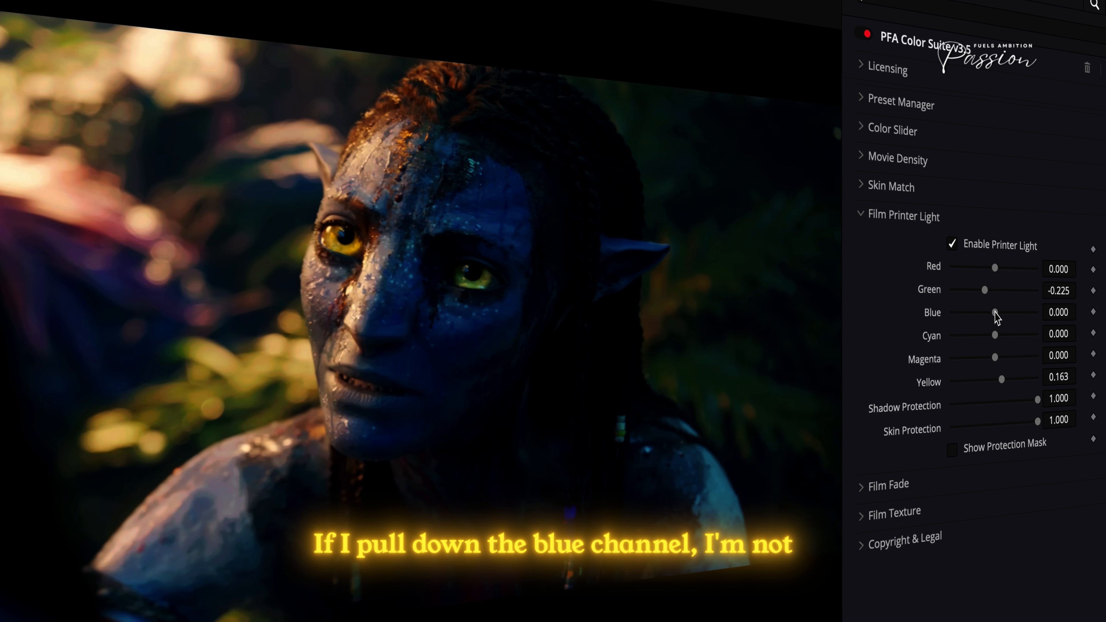
- Sweep the Film Printer Light Blue value down to -1.000 and upwards, resetting it to 0.000 each time
left_click_drag(984, 318, 936, 328)
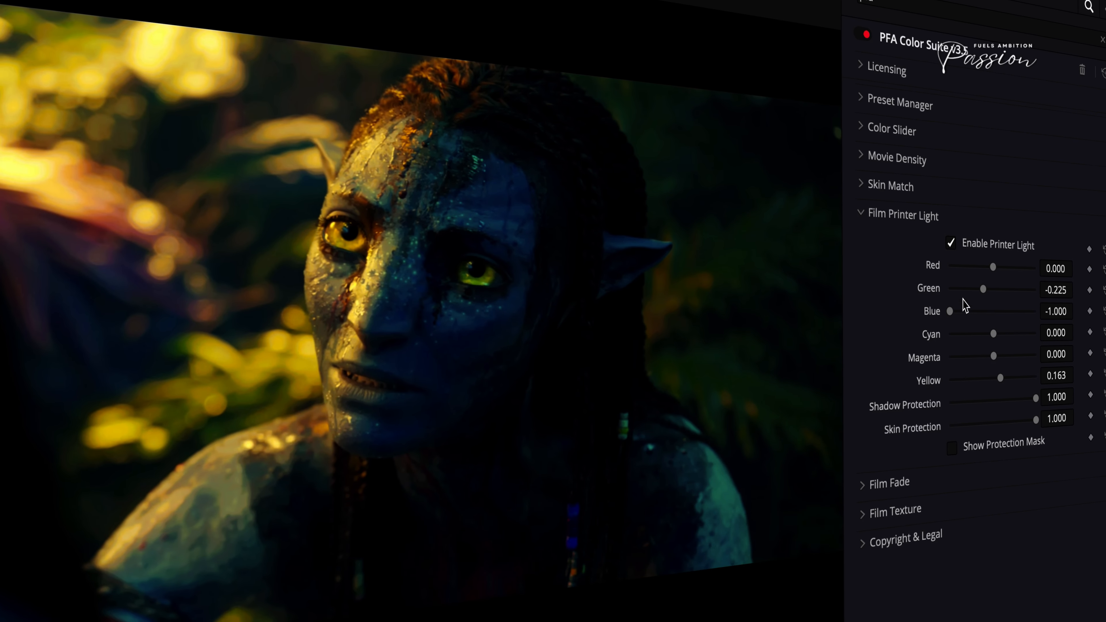
double_click(1026, 314)
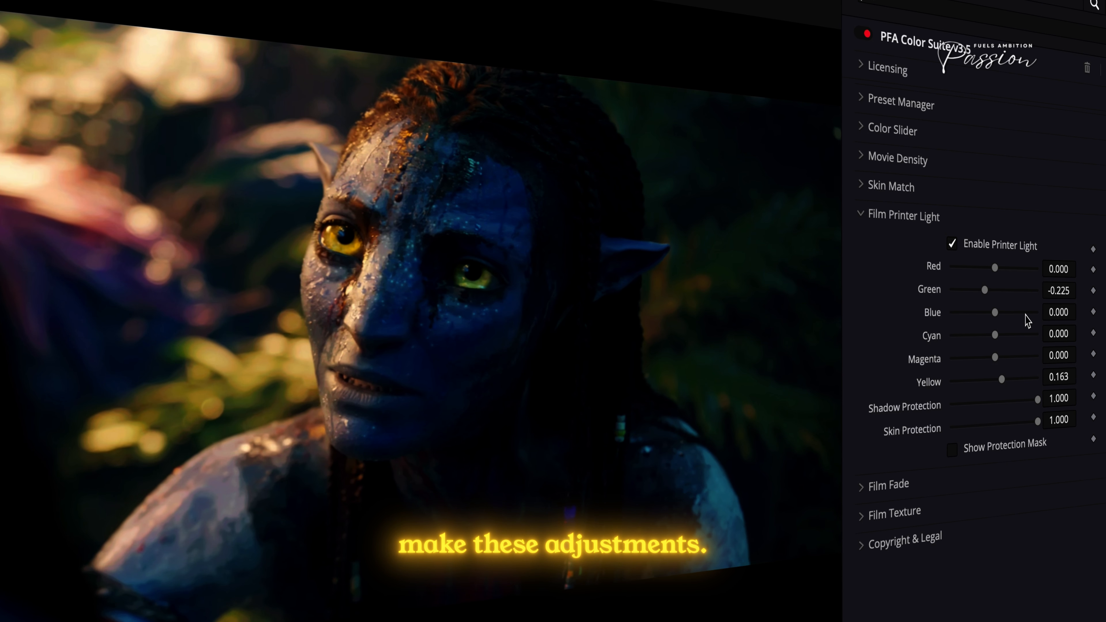
mouse_move(1000, 316)
left_mouse_down()
mouse_move(953, 313)
mouse_move(1091, 324)
left_mouse_up()
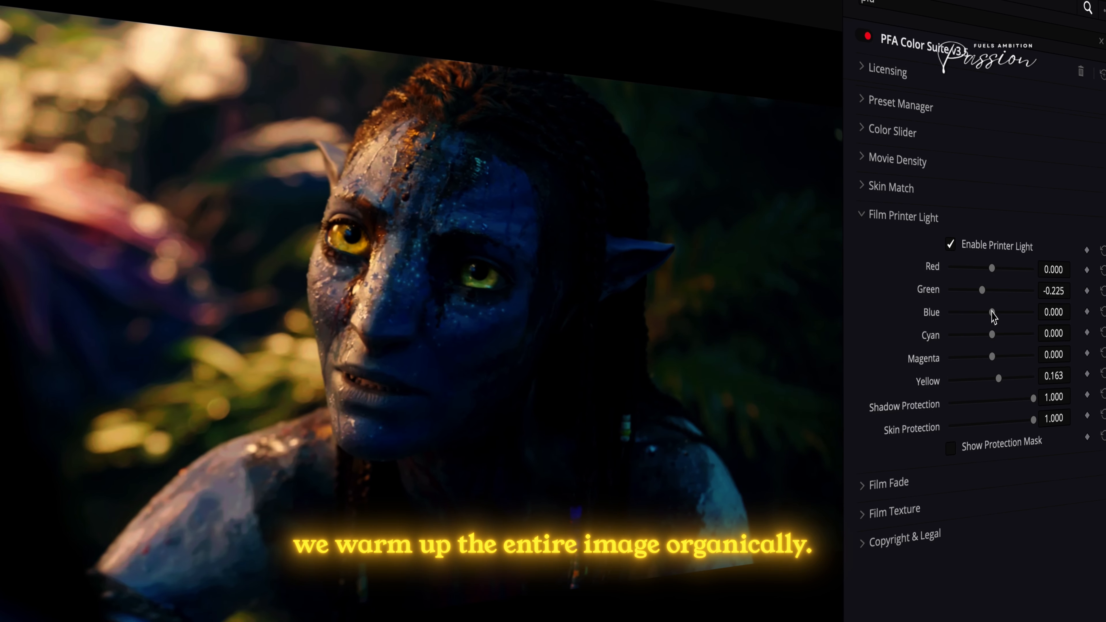
- Set the printer light's Blue to -0.147 and Yellow to 0.132, compare the grade off and on, and collapse Film Printer Light
left_click_drag(989, 318, 986, 317)
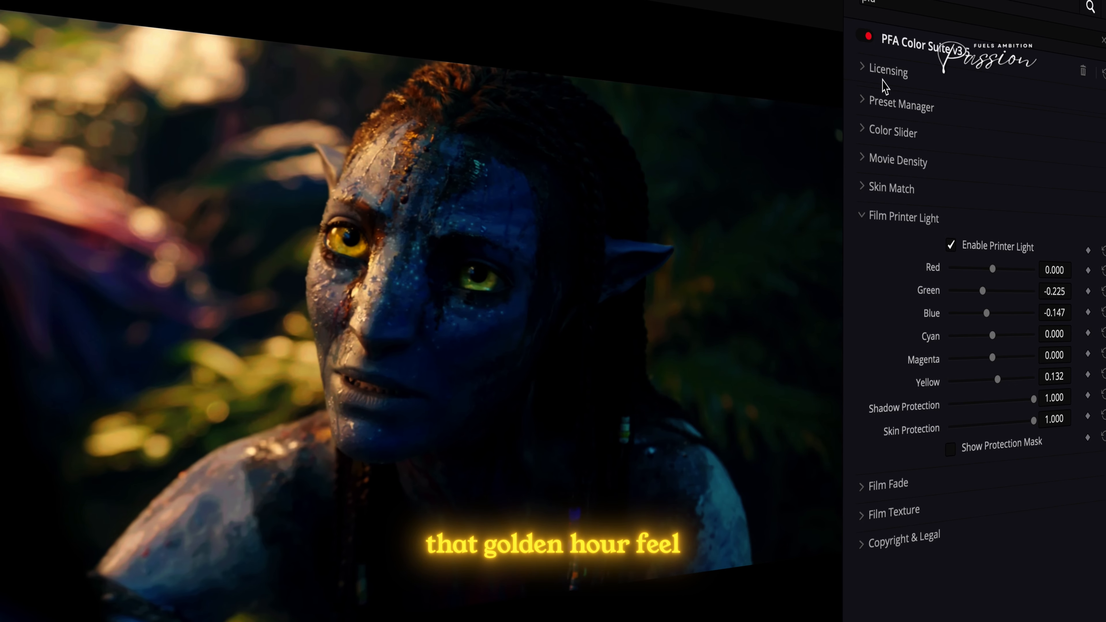
left_click(965, 244)
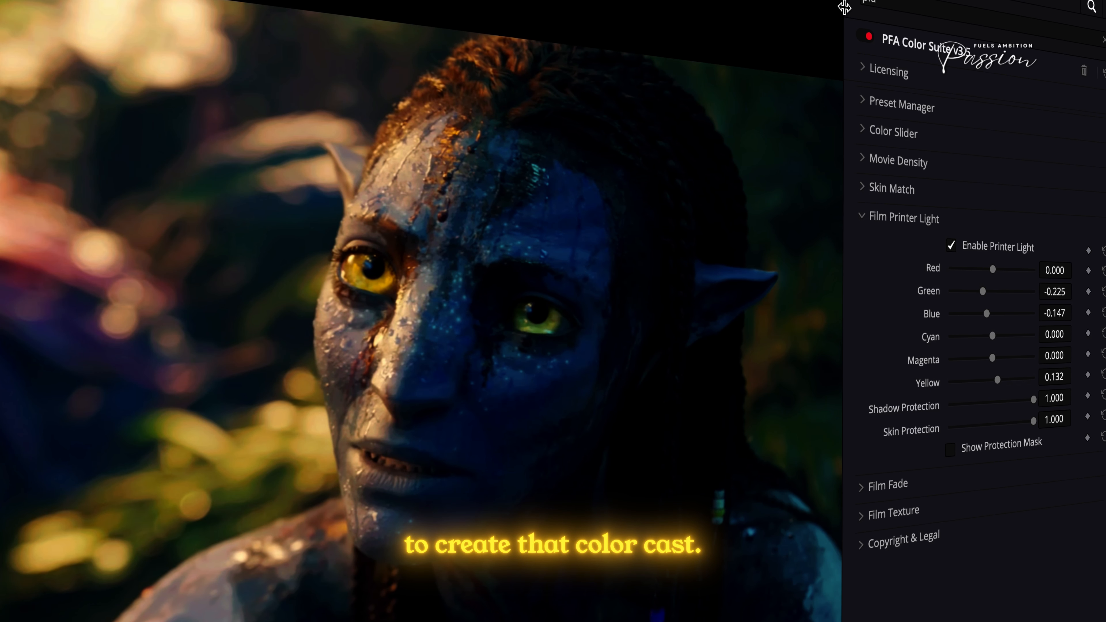
left_click(866, 35)
left_click(865, 34)
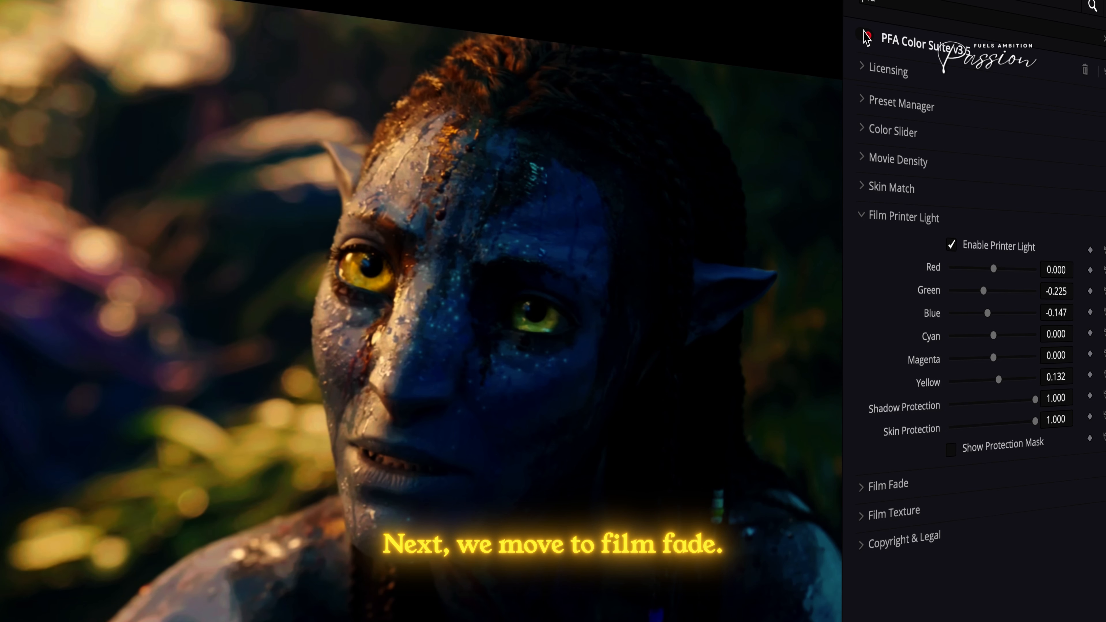
left_click(905, 213)
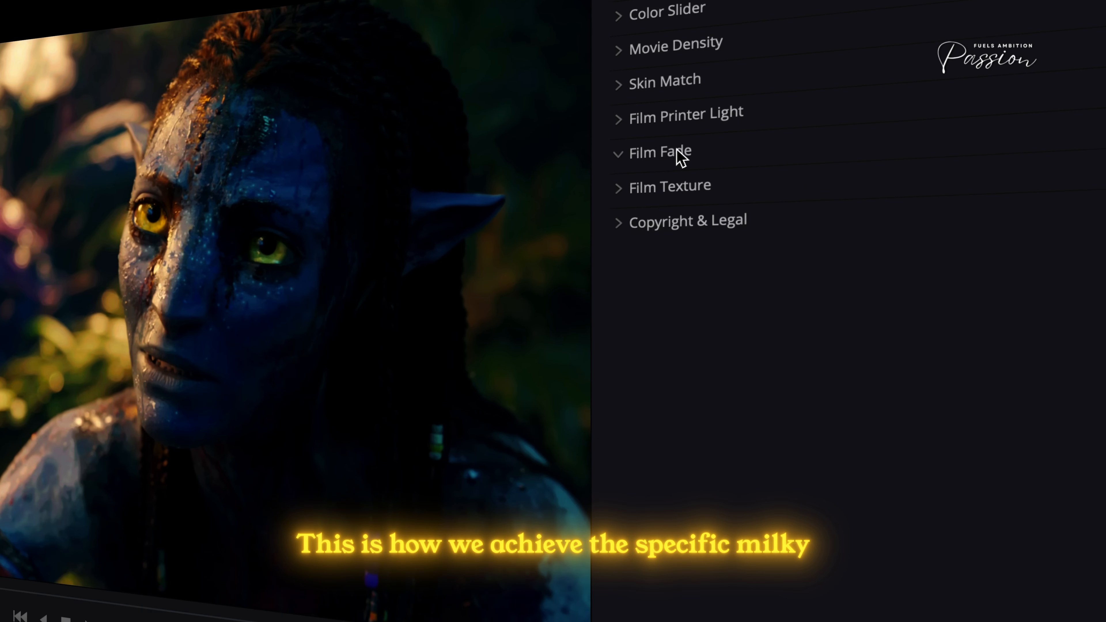
- Enable Film Fade, show its curve overlay, and check the shot's black level on the waveform
left_click(891, 244)
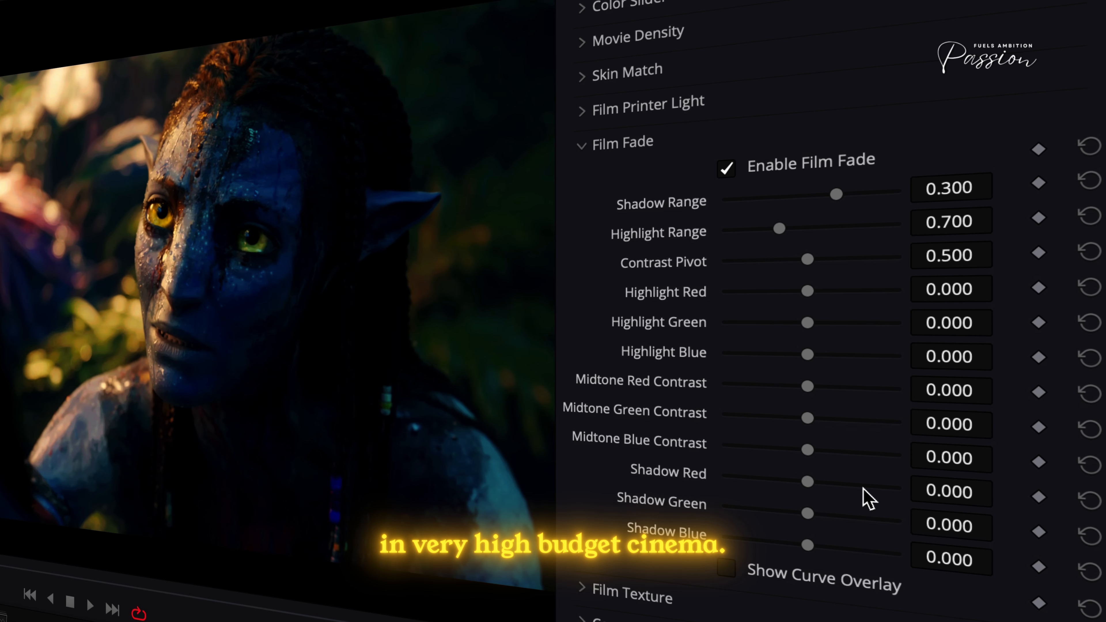
left_click(800, 584)
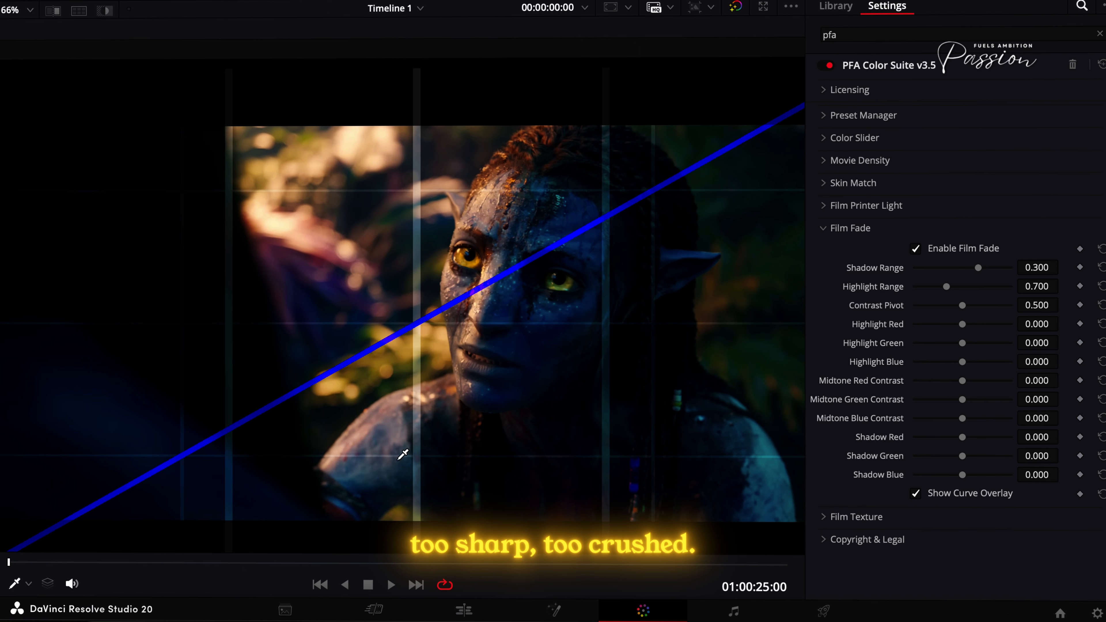
key("shift+f")
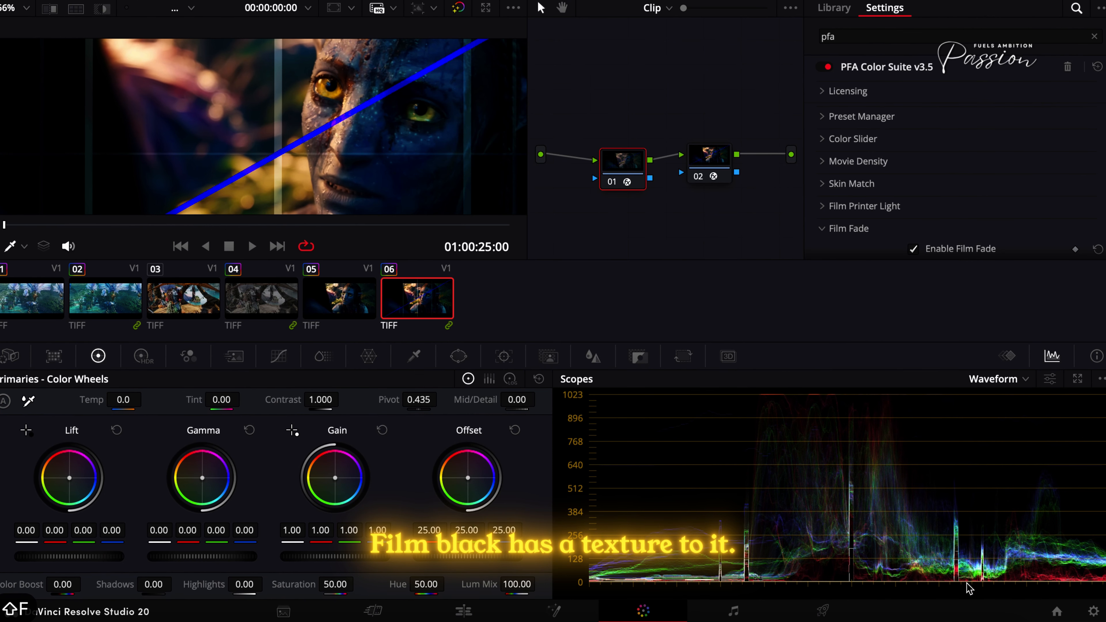
key("shift+f")
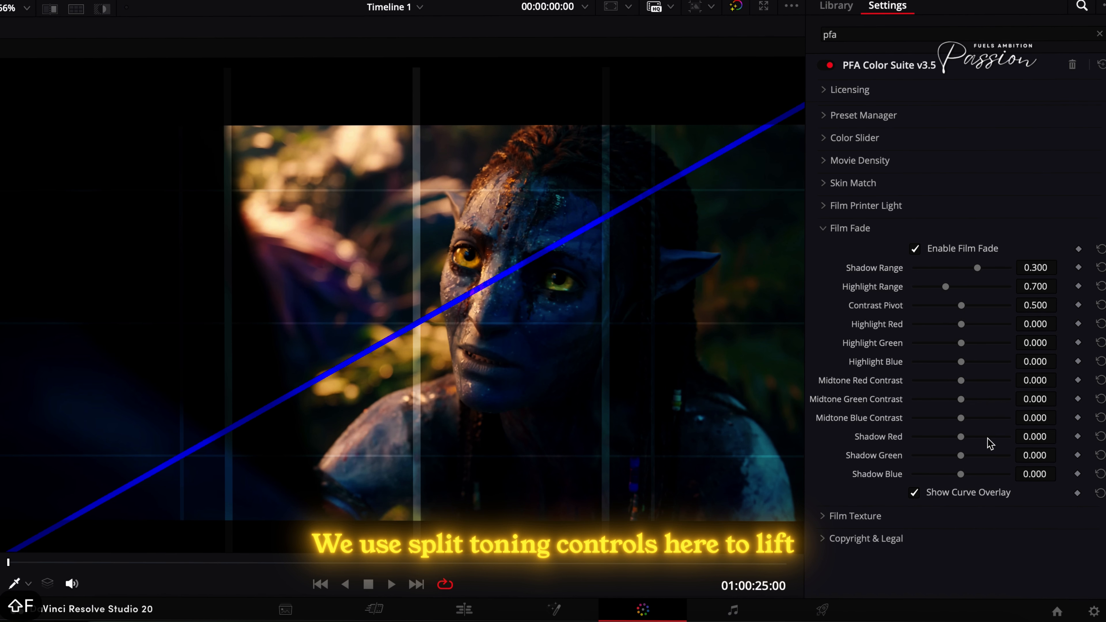
- Lift the Film Fade shadows to Red 0.275, Green 0.275 and Blue 0.267
left_click(988, 437)
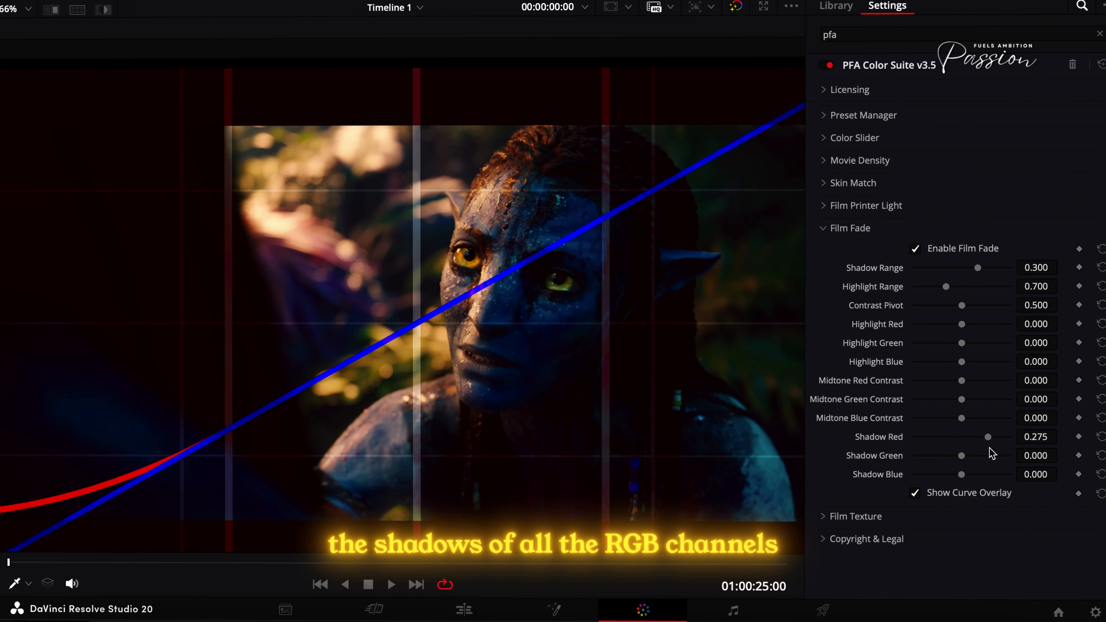
left_click(988, 456)
left_click_drag(989, 474, 986, 474)
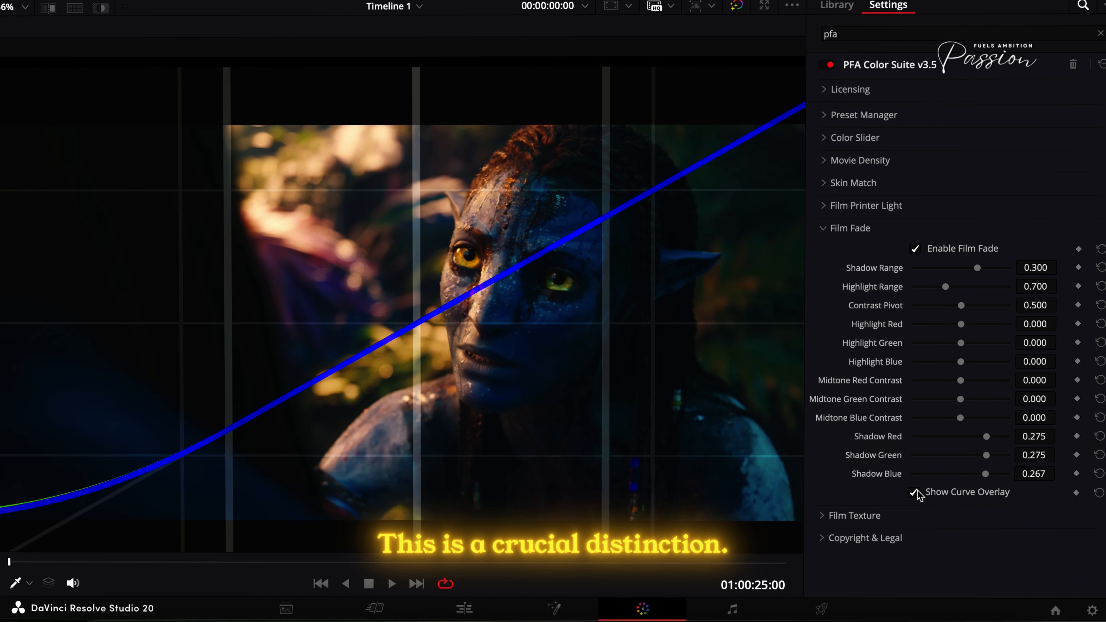
- Compare Film Fade off and on against the waveform, and return to the enlarged viewer
key("shift+f")
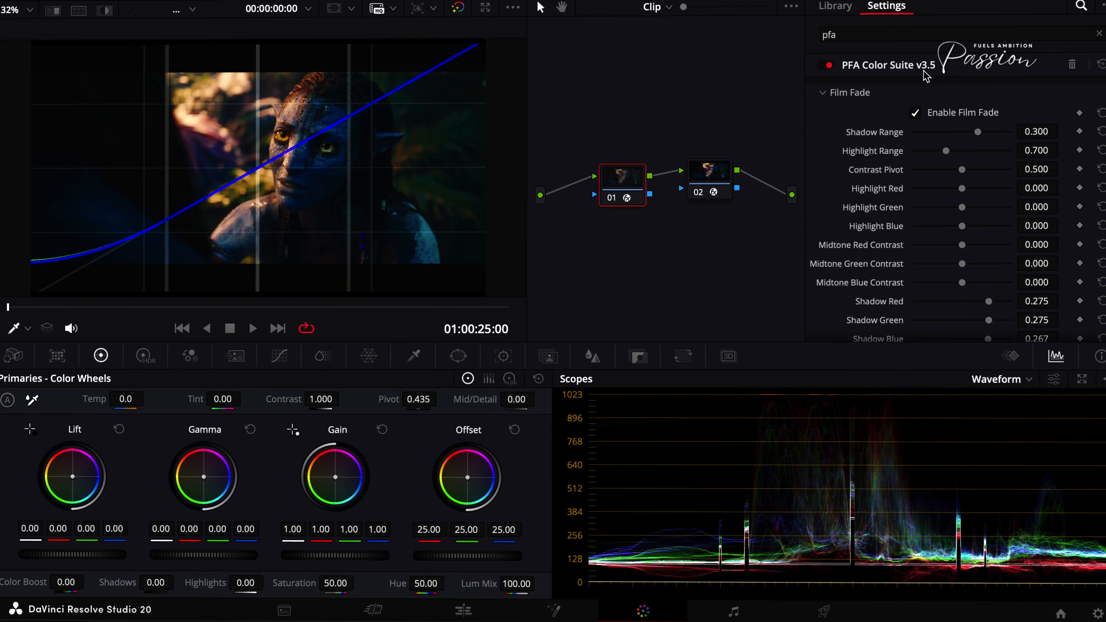
left_click(914, 115)
left_click(914, 115)
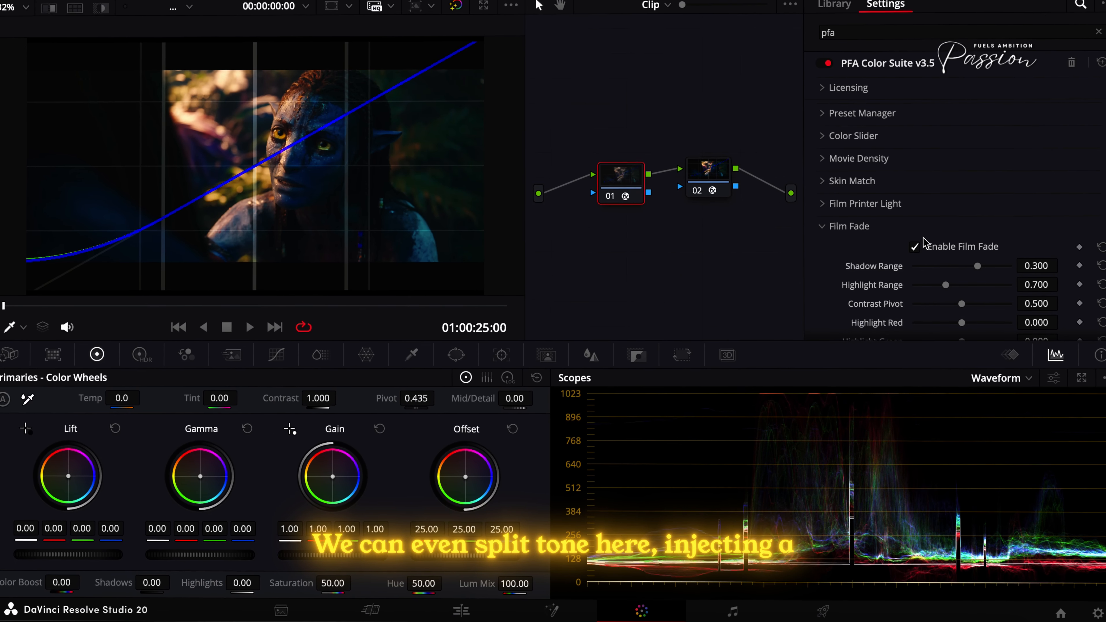
key("shift+f")
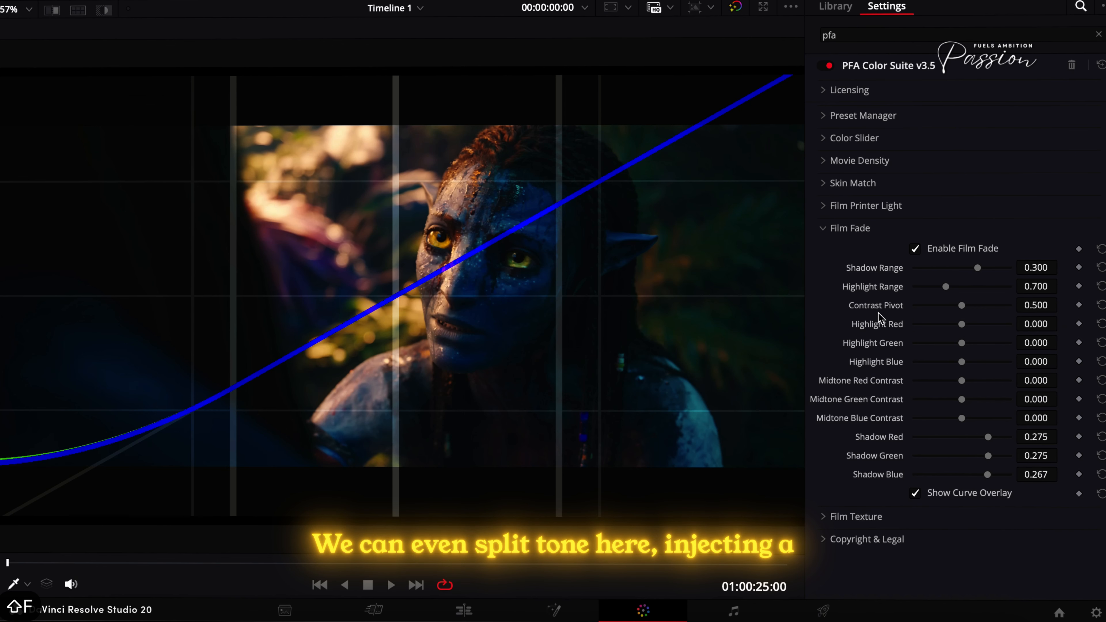
- Lower the Film Fade Shadow Red to 0.120, hide the curve overlay, and collapse the Film Fade section
left_click_drag(991, 440, 971, 439)
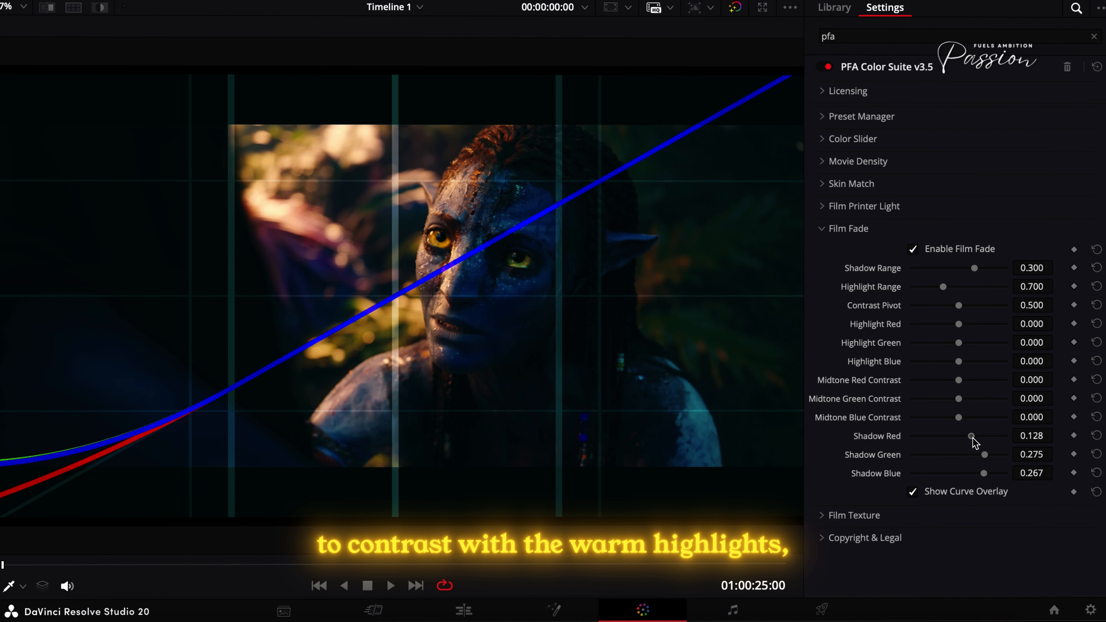
left_click(947, 491)
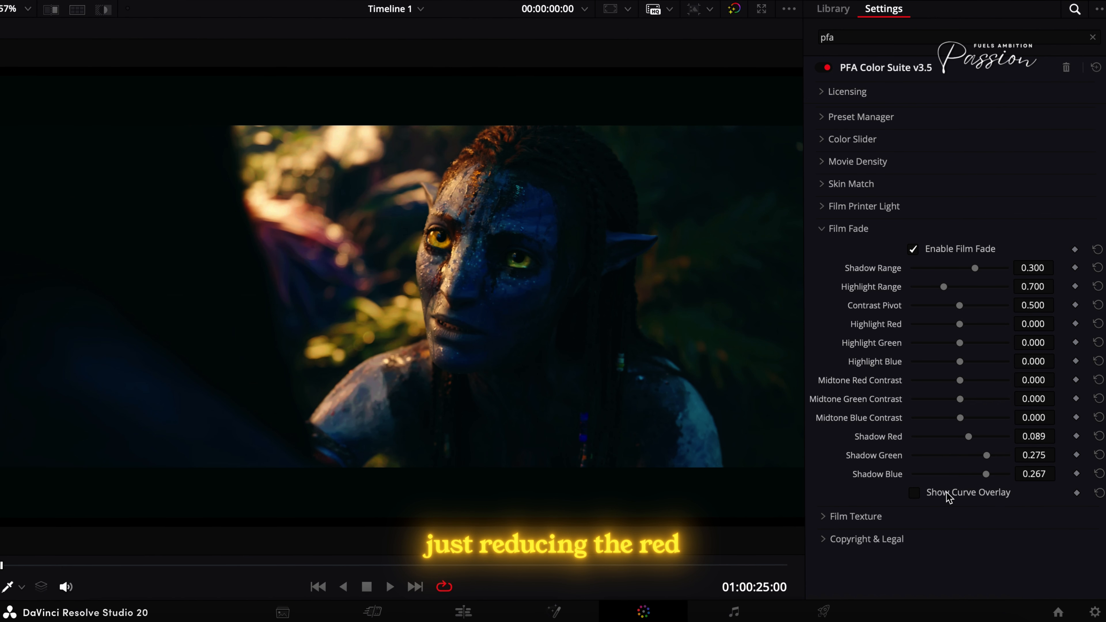
left_click_drag(983, 440, 971, 443)
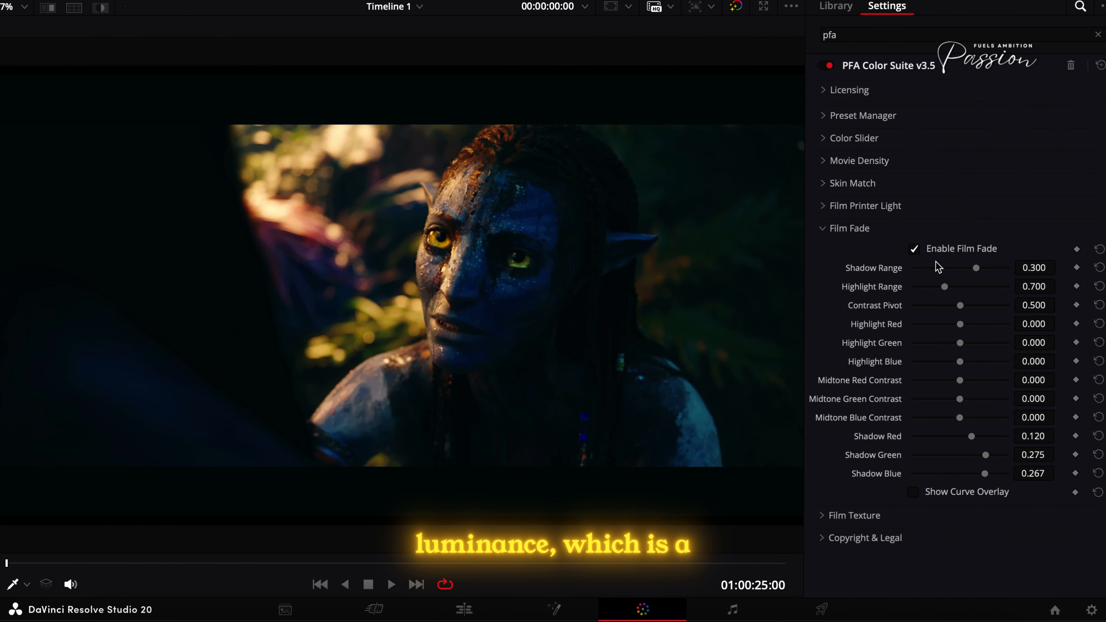
left_click(929, 255)
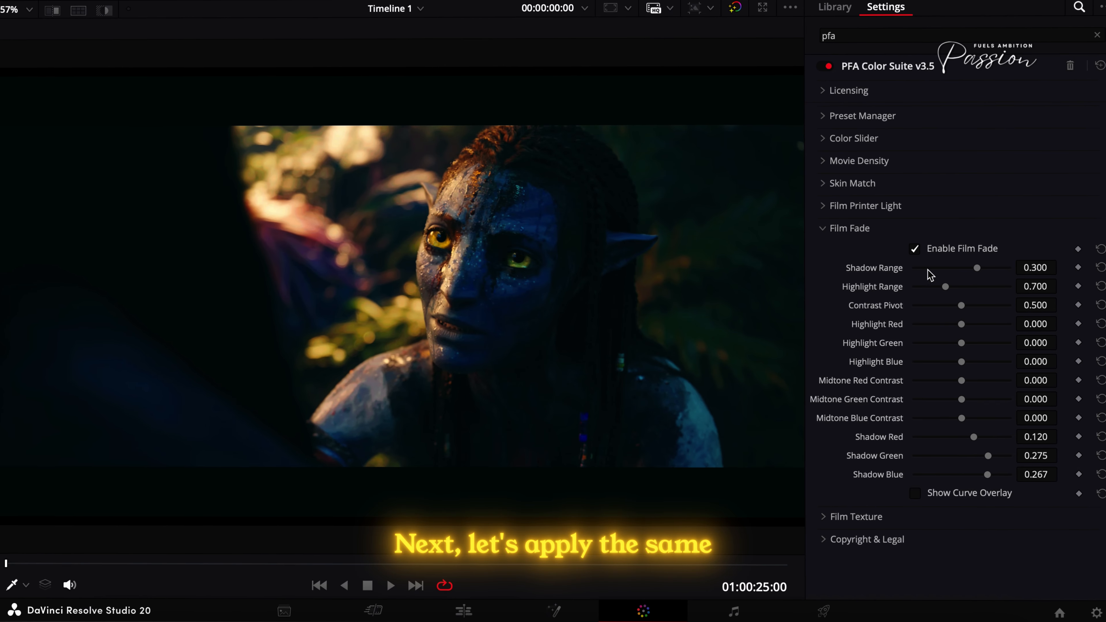
left_click(836, 230)
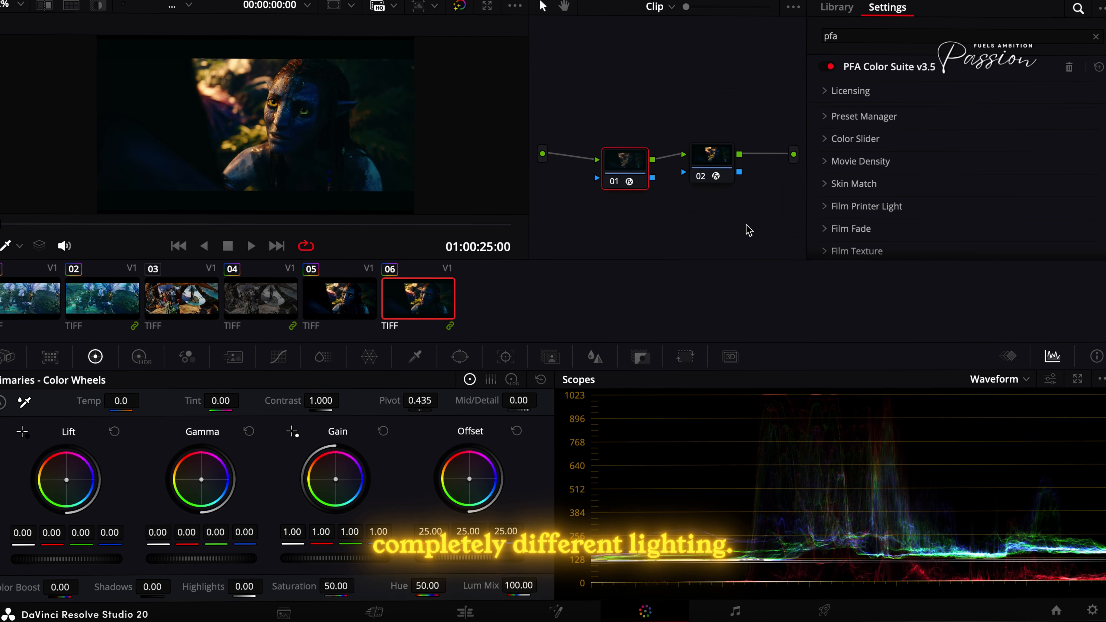
- Select clip 04 and compare its PFA Color Suite grade off and on in the enlarged viewer
left_click(253, 297)
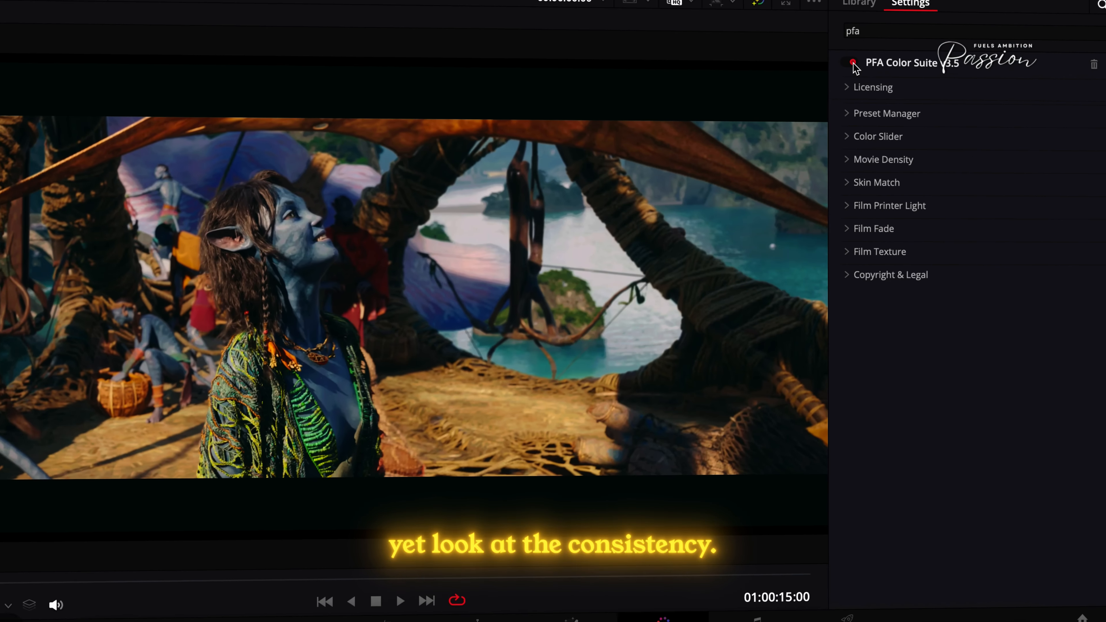
left_click(829, 67)
left_click(829, 66)
key("shift+f")
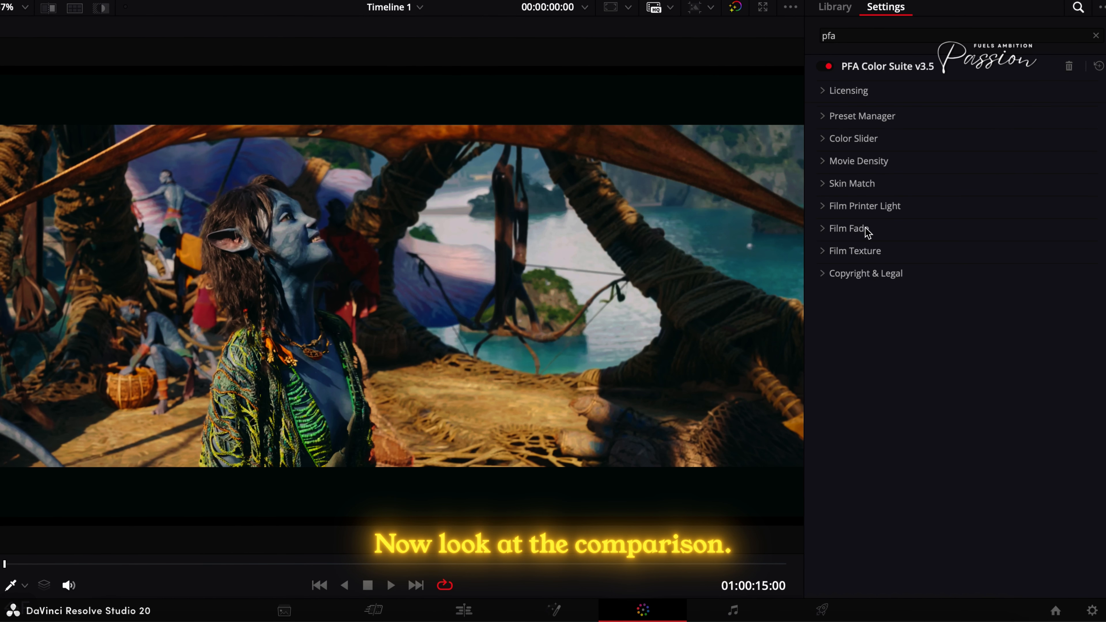
left_click(836, 68)
left_click(836, 68)
- Compare ungraded clip 03 with graded clip 04, and check clip 04 with the PFA grade off and on
key("shift+f")
left_click(187, 304)
key("shift+f")
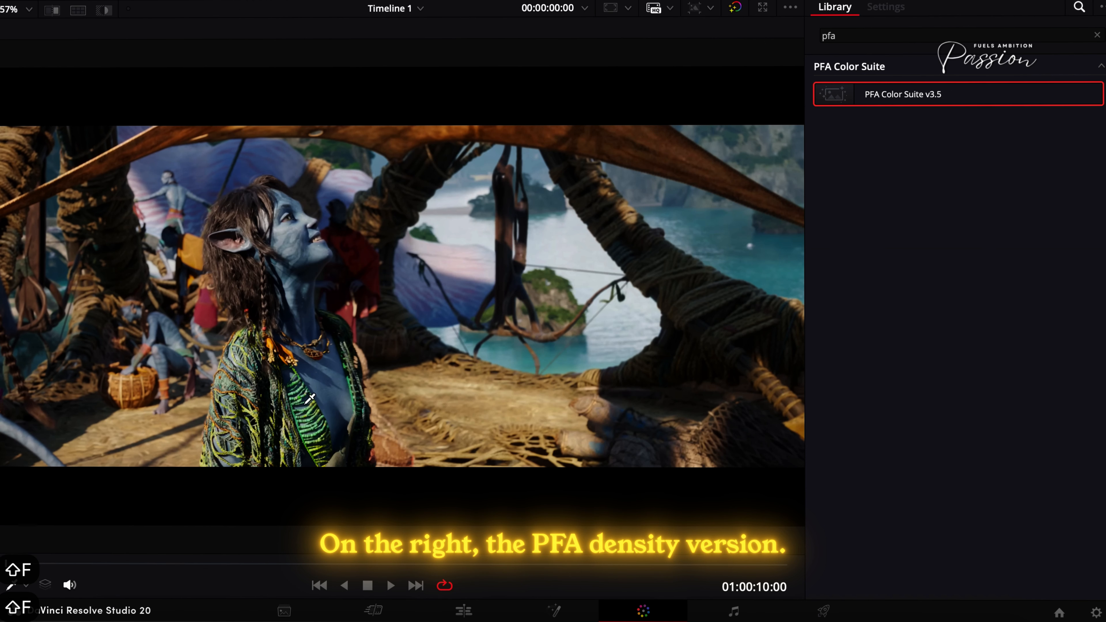
left_click(175, 2)
left_click(281, 558)
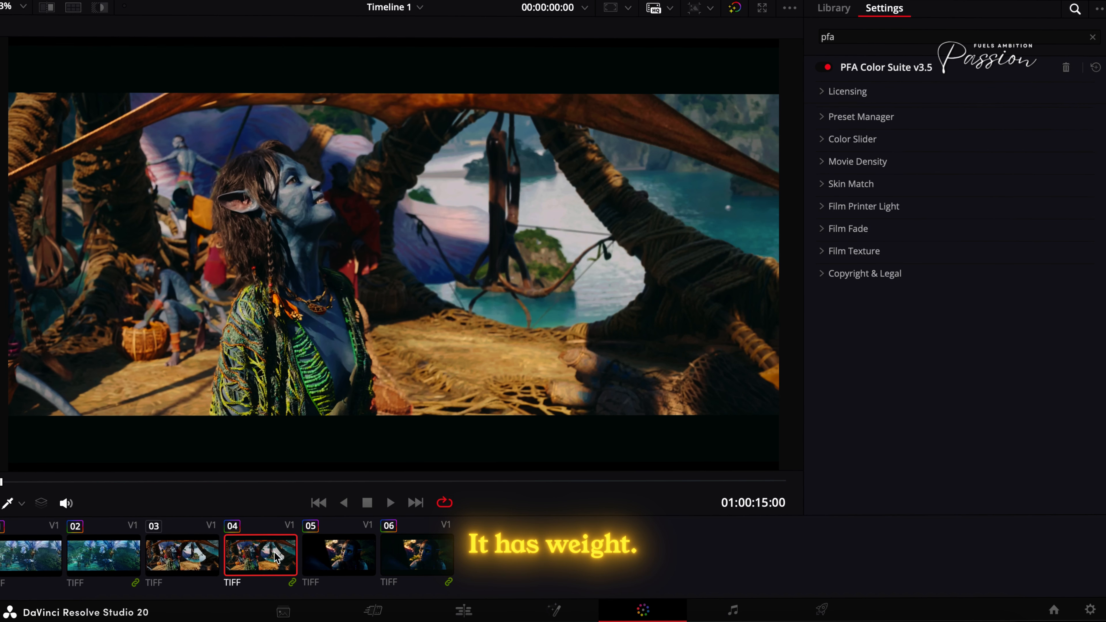
left_click(172, 567)
left_click(249, 568)
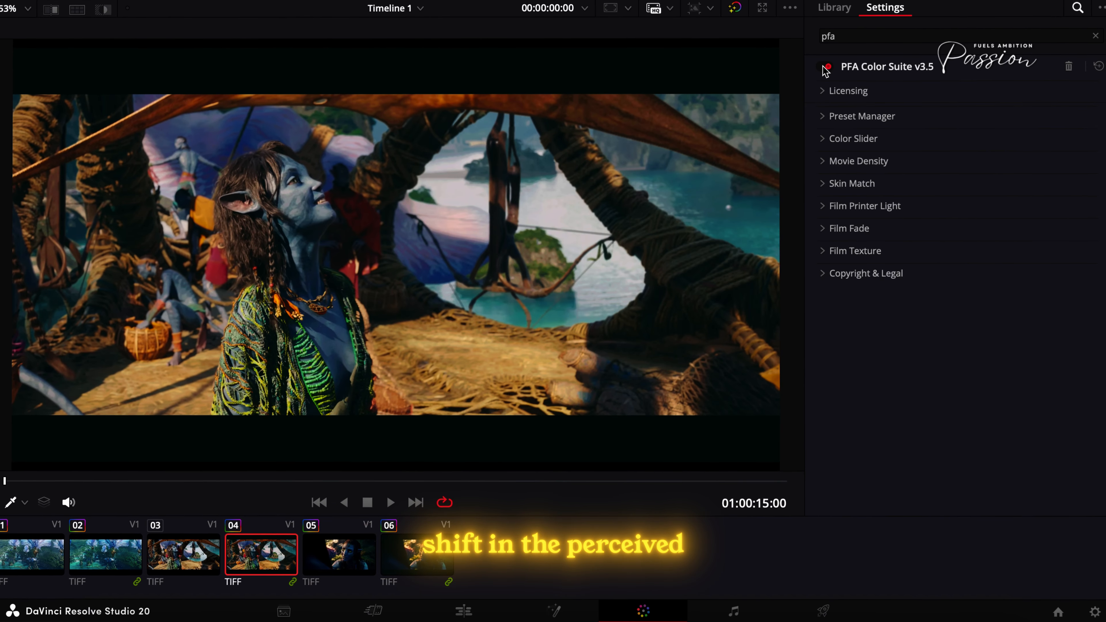
left_click(826, 67)
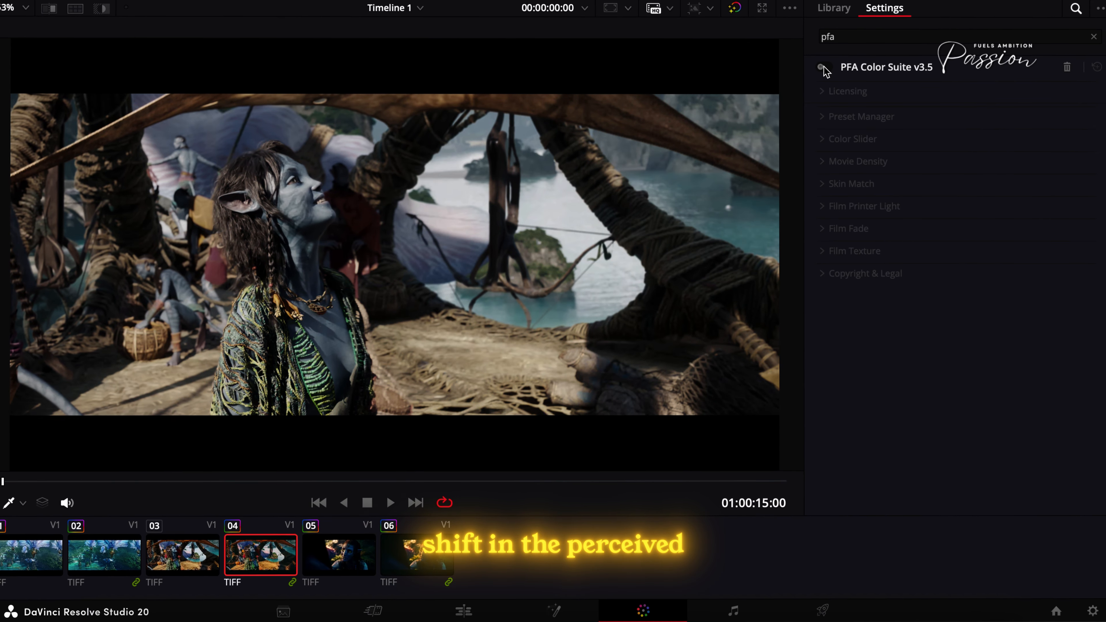
left_click(823, 68)
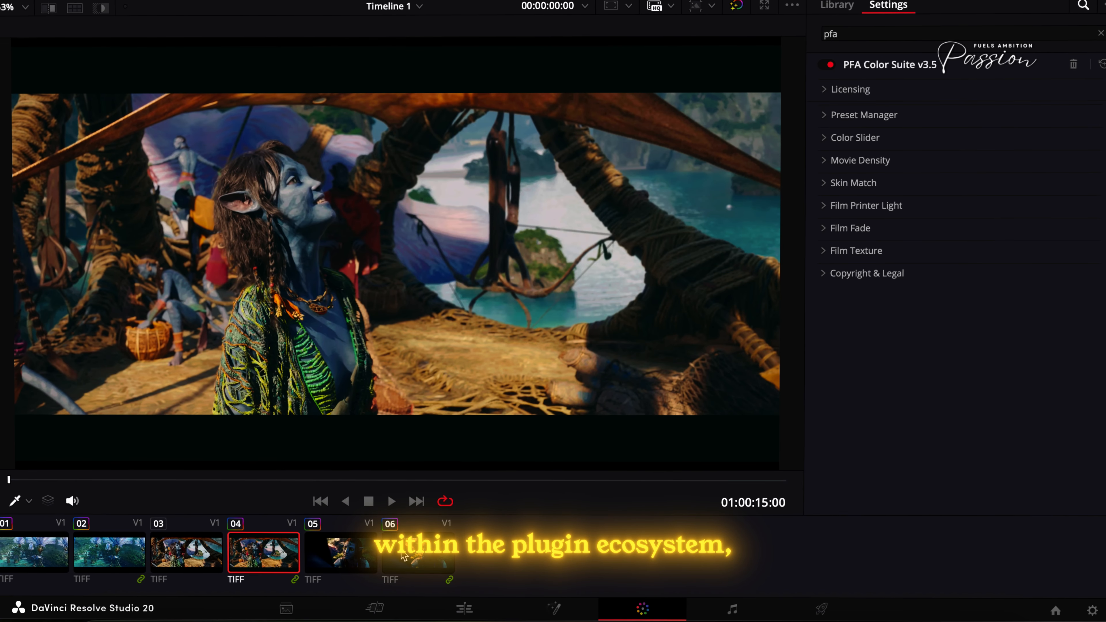
- Save clip 04's grade in the Preset Manager as a preset named Skypeople
left_click(891, 114)
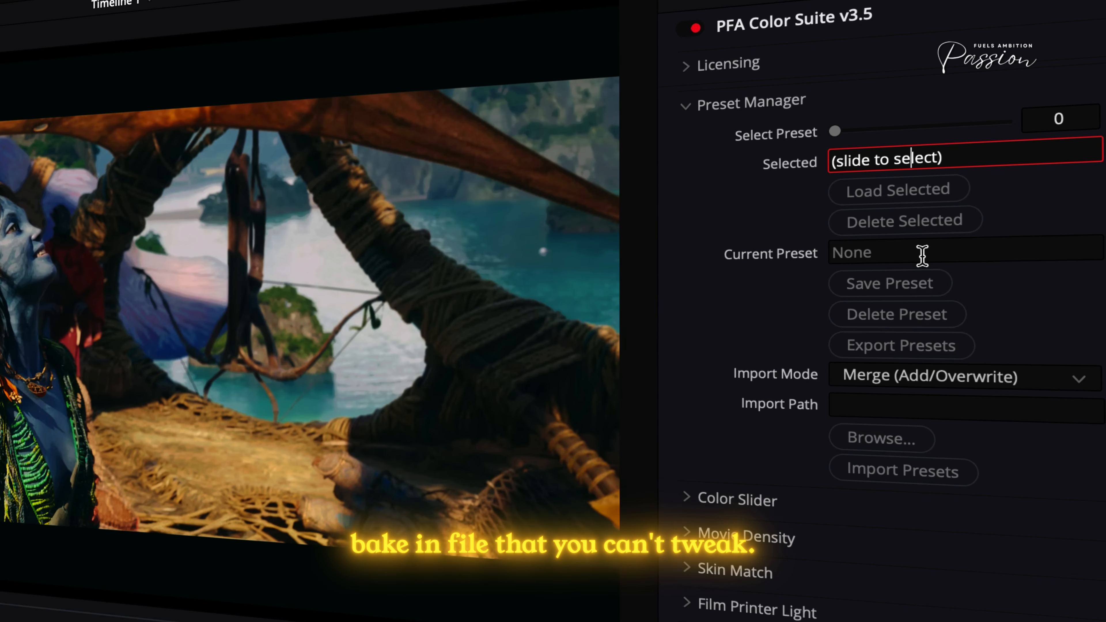
left_click(966, 212)
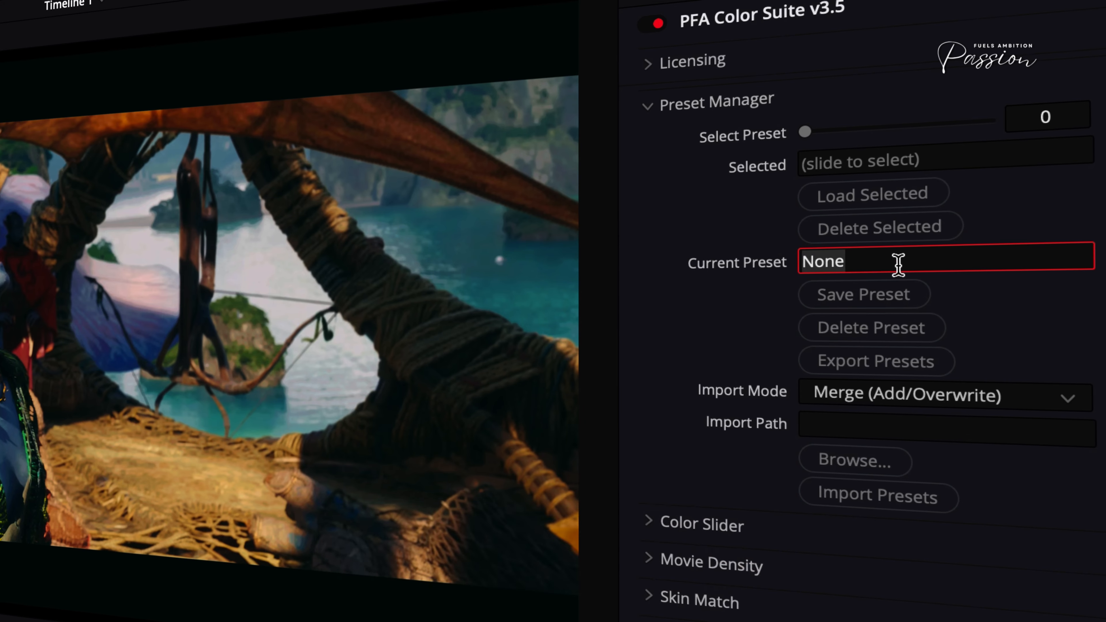
type("Sky")
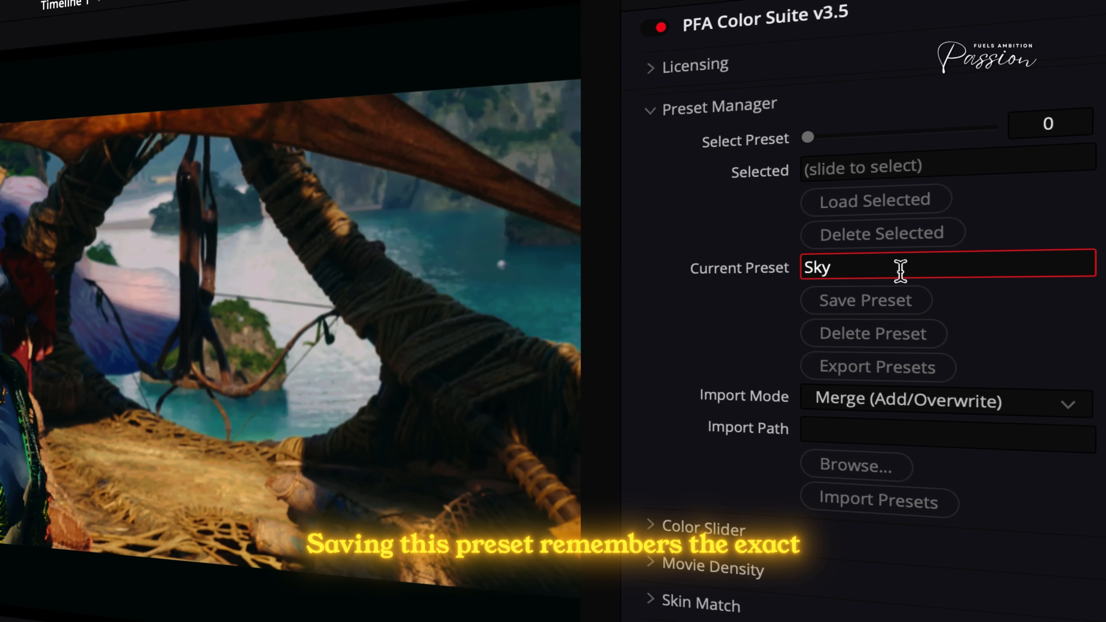
type("people")
left_click(856, 305)
- Load the Skypeople preset by name on the close-up shot and on the aerial shot
key("Down")
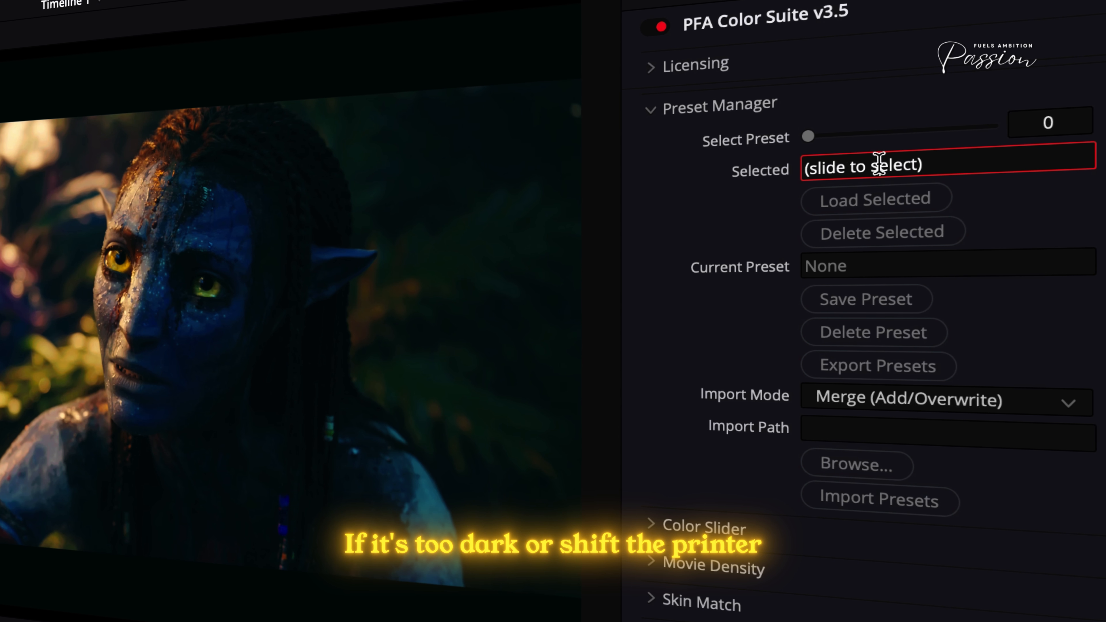
key("ctrl+a")
type("Skypeople")
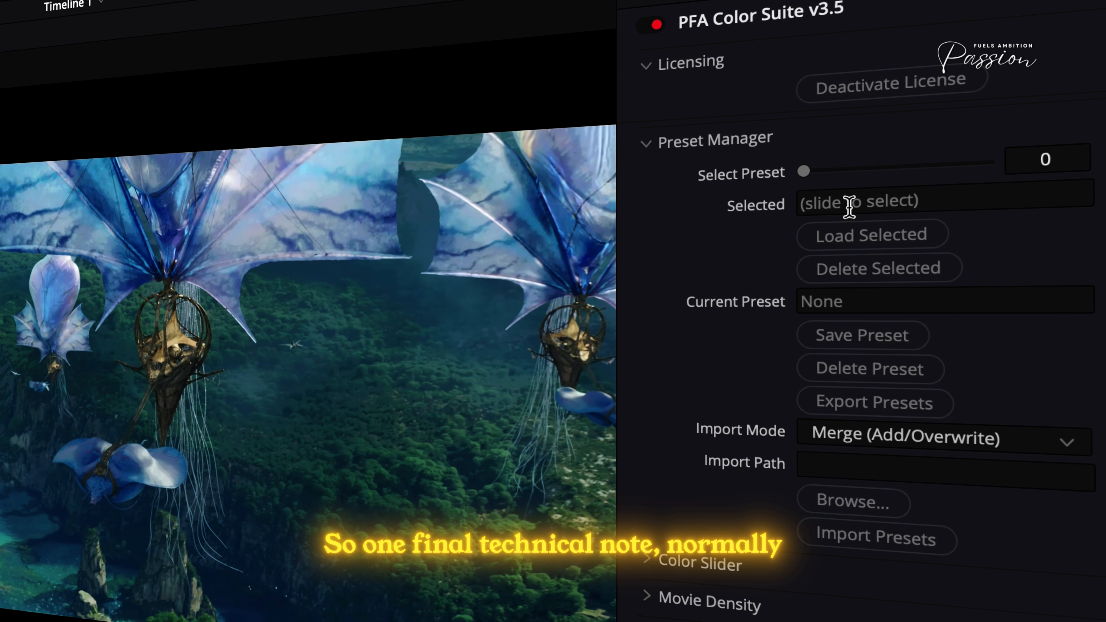
left_click(869, 205)
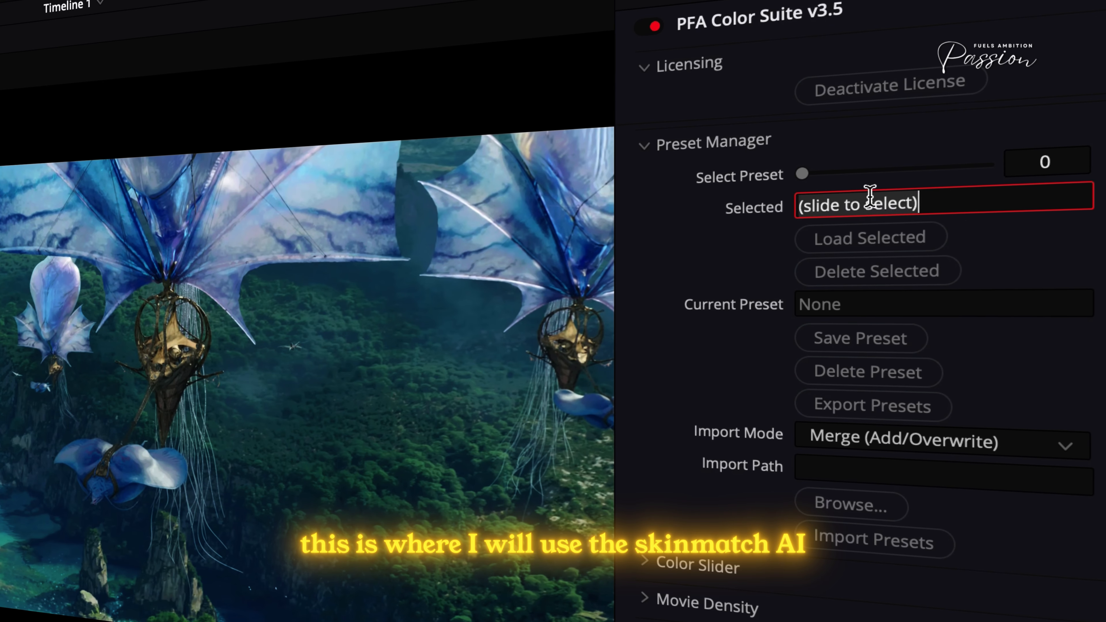
type("Sky")
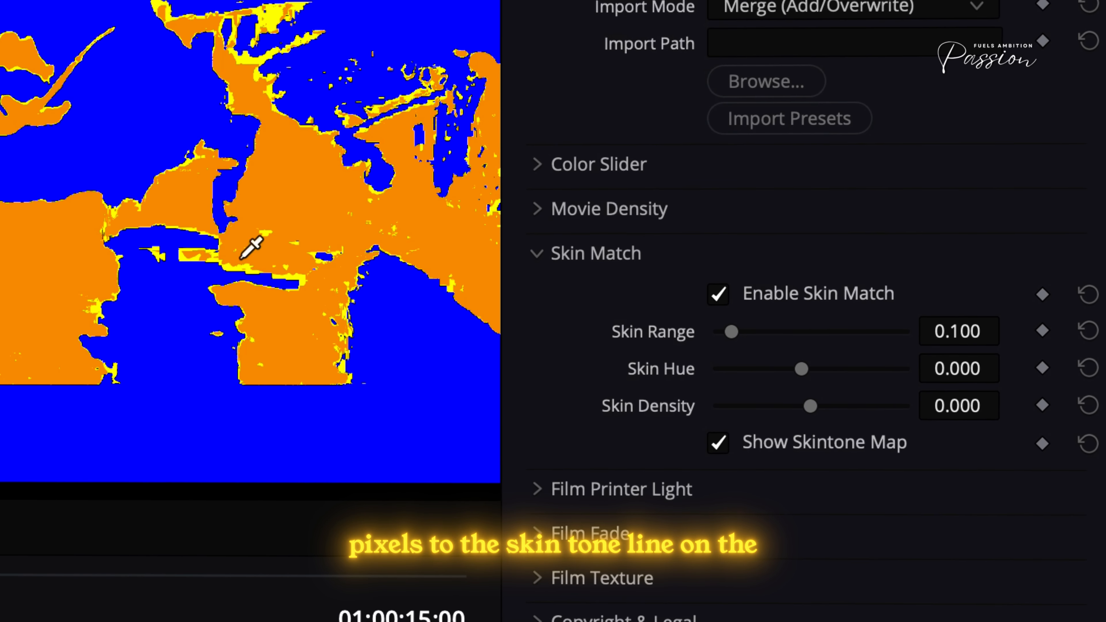
- Turn off the Skin Match skintone map on clip 04, and check the image with Skin Match toggled
left_click(718, 442)
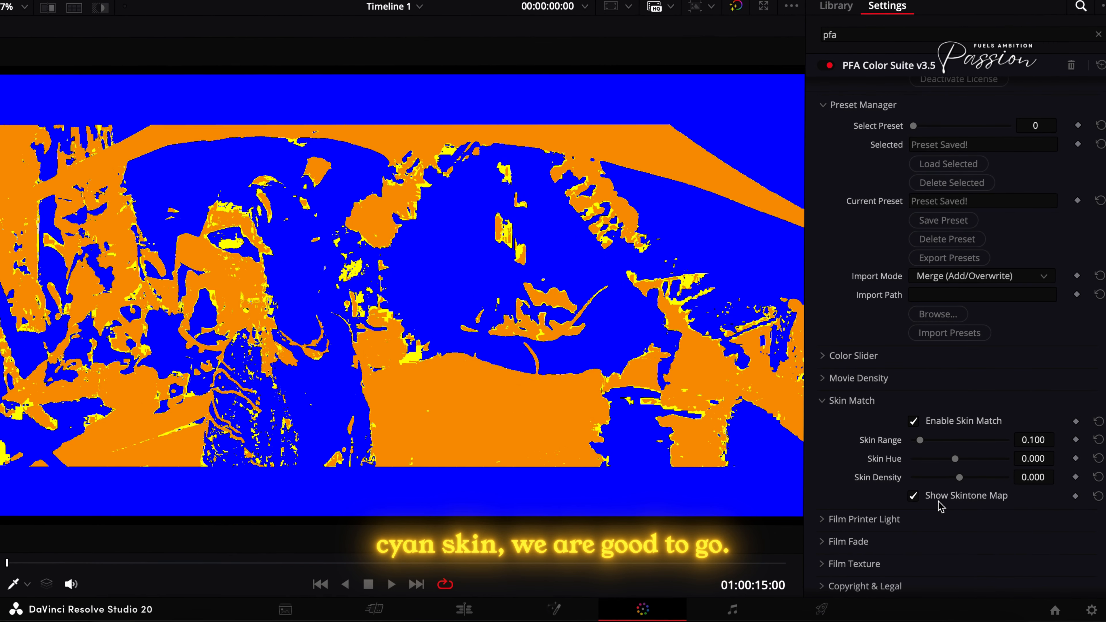
left_click(937, 497)
left_click(926, 421)
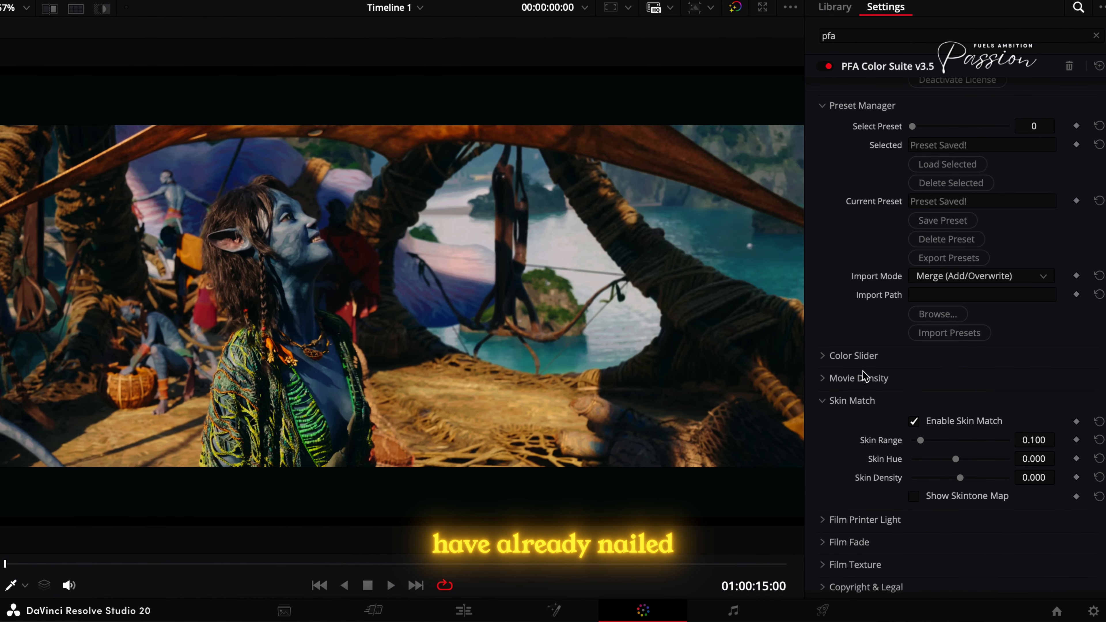
- Fine-tune a Movie Density slider slightly on clip 04 and collapse the Movie Density section
left_click(869, 378)
left_click_drag(954, 417, 950, 422)
left_click(893, 376)
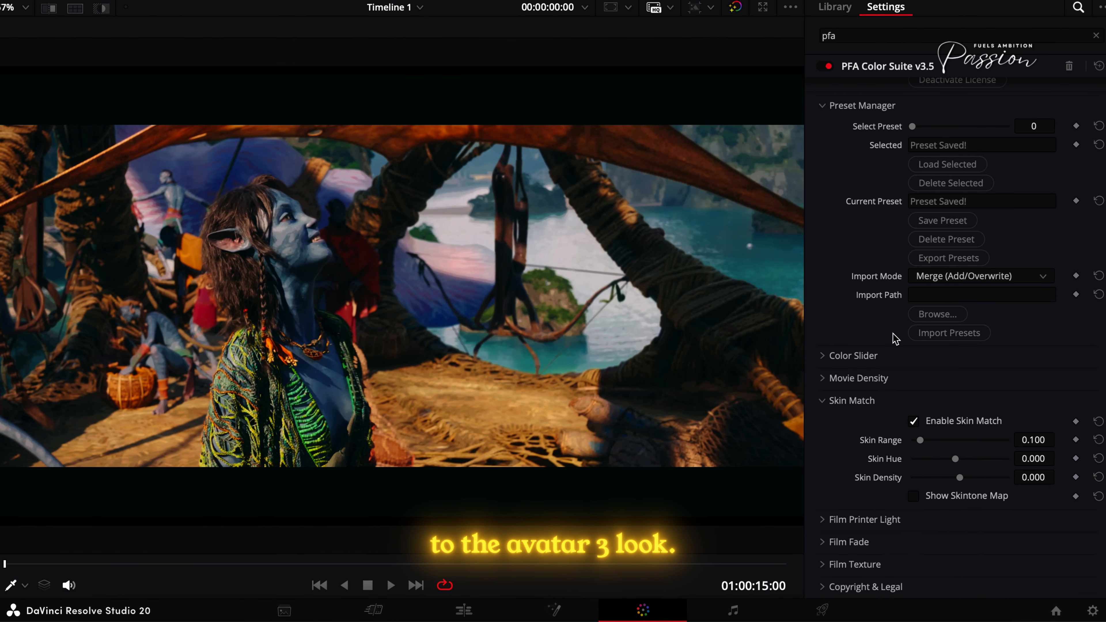
- Compare clip 04 with its ungraded version, and aerial clips 01 and 02 with each other
key("shift+f")
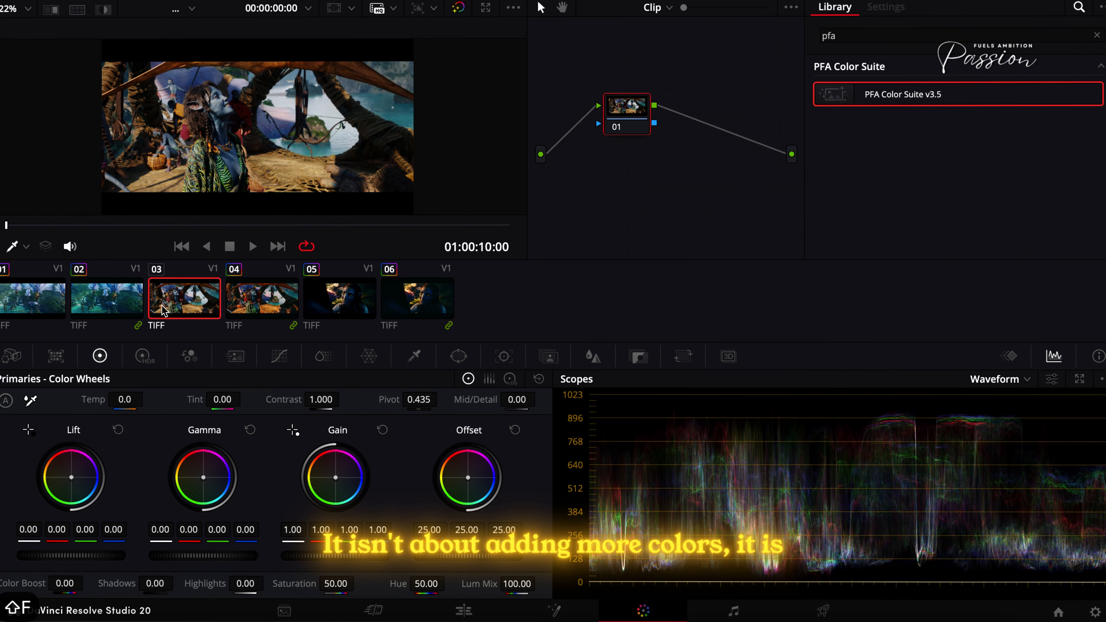
key("shift+f")
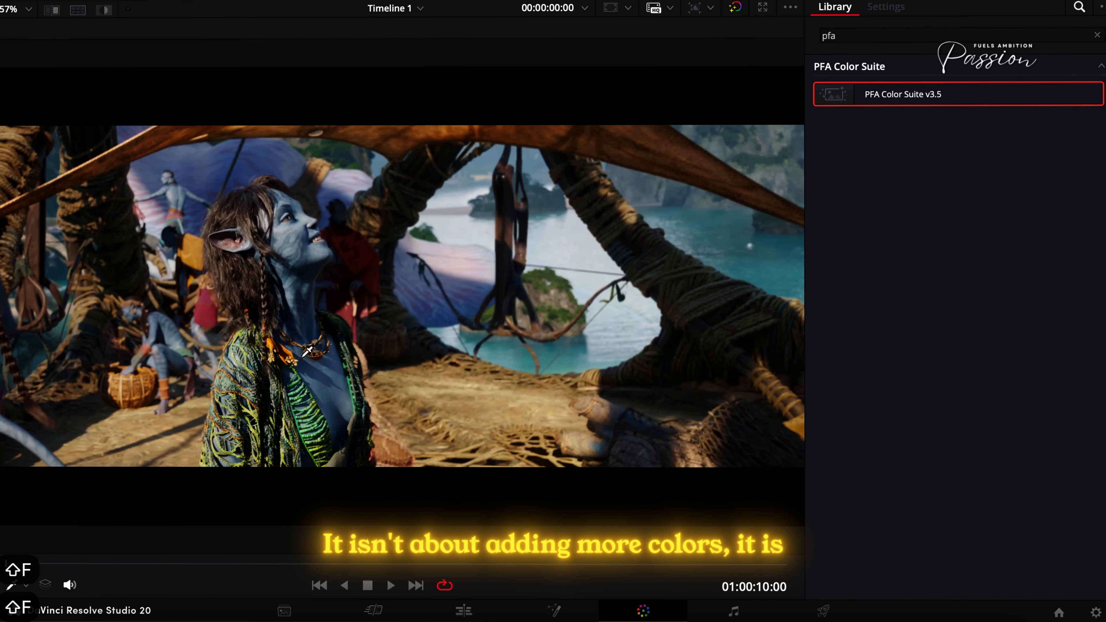
left_click(165, 0)
left_click(113, 566)
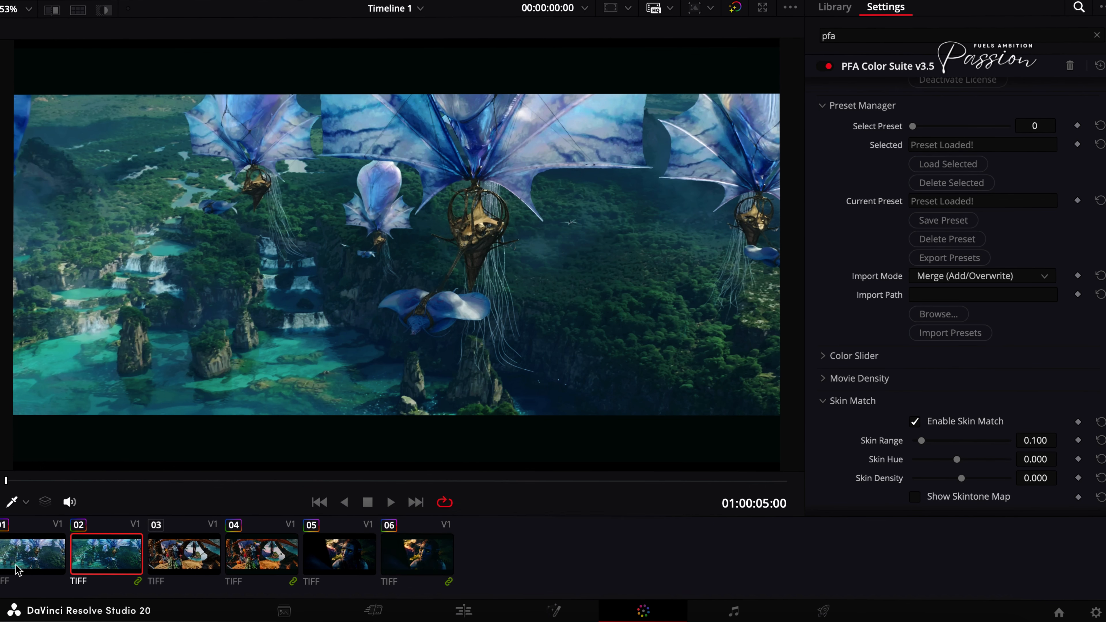
left_click(35, 566)
left_click(72, 566)
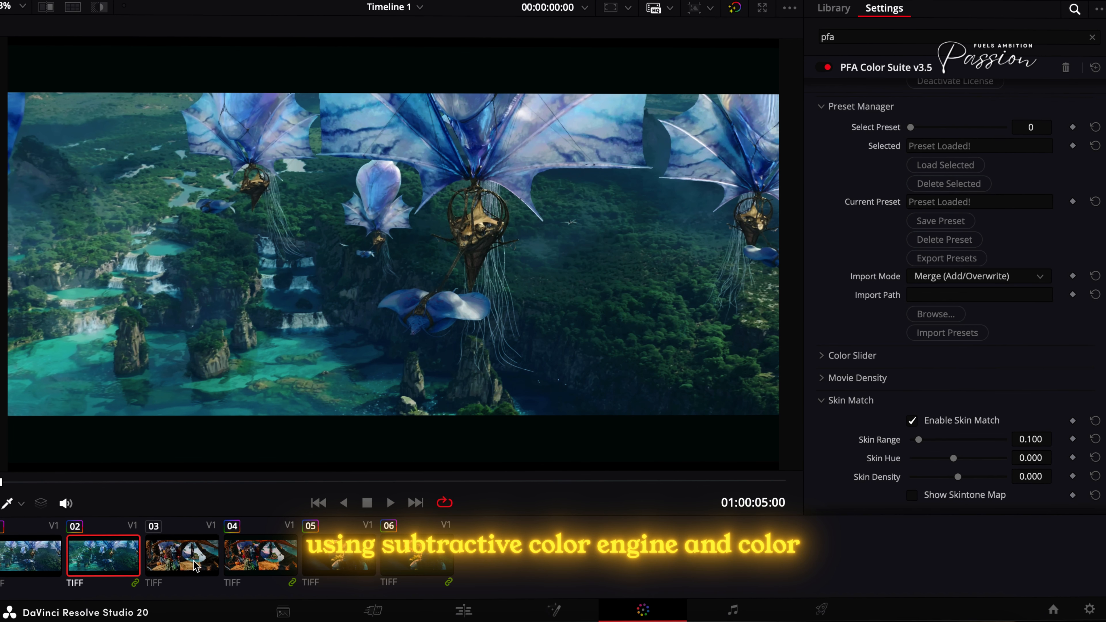
- Switch between clips 03 to 06 to compare the ungraded and graded versions of both character shots
left_click(188, 565)
left_click(263, 566)
left_click(183, 560)
left_click(279, 566)
left_click(349, 557)
left_click(416, 557)
left_click(354, 558)
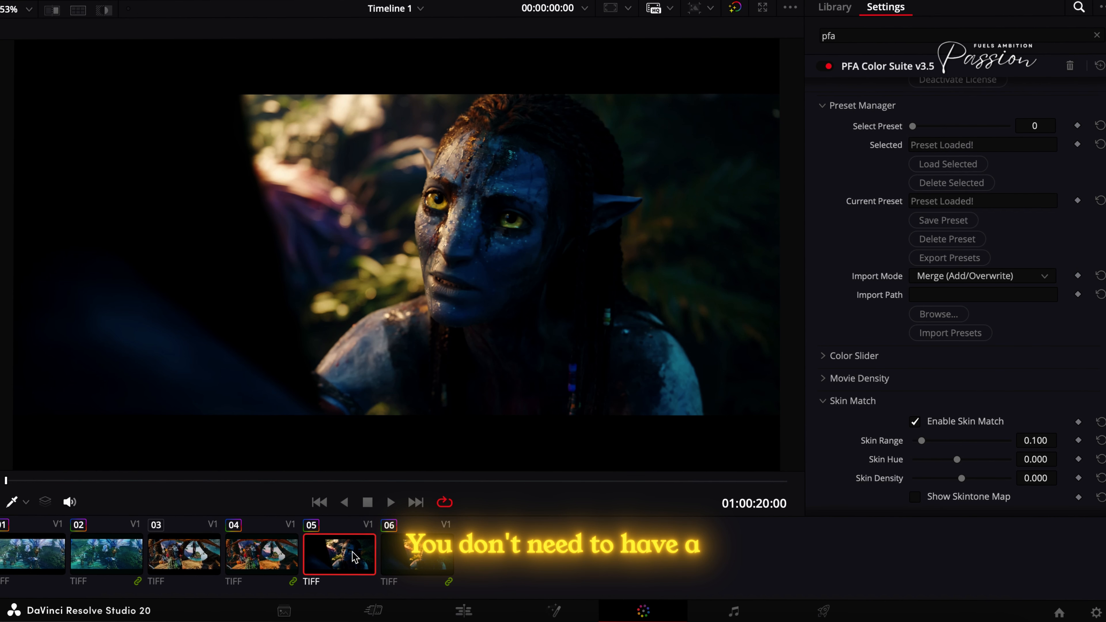
left_click(235, 559)
left_click(183, 560)
- Select graded clip 04 and export its presets from the Preset Manager
left_click(235, 562)
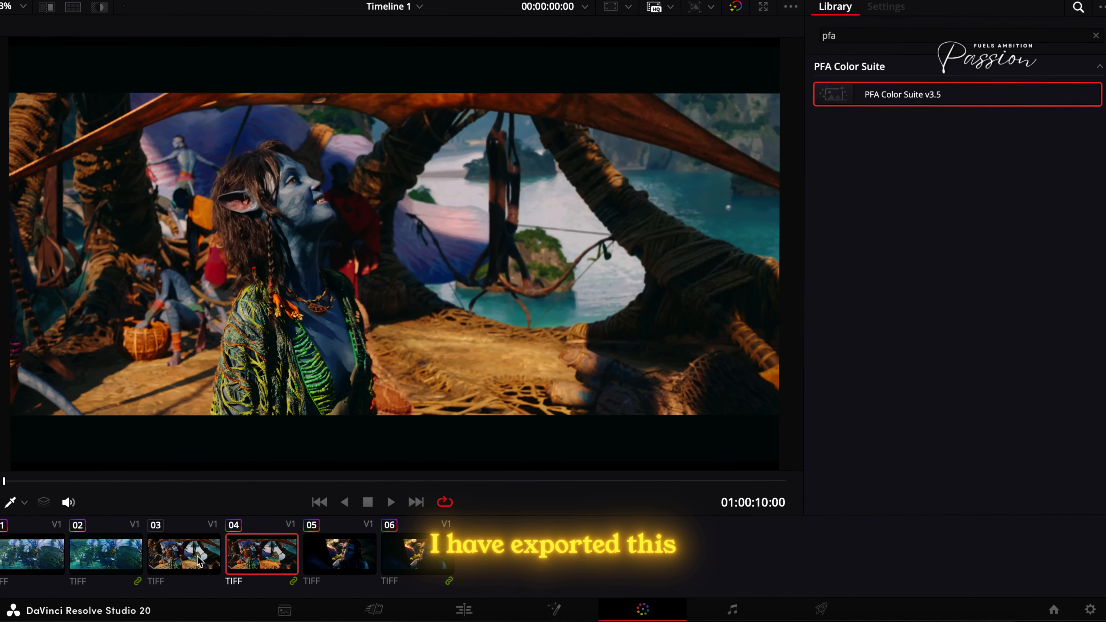
left_click(245, 558)
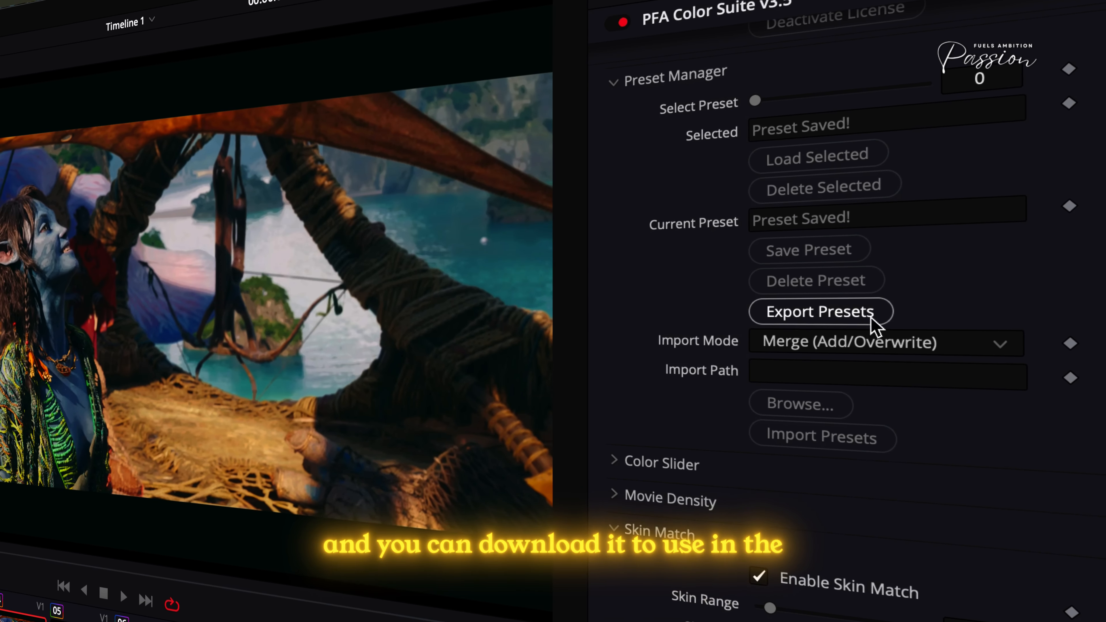
left_click(975, 260)
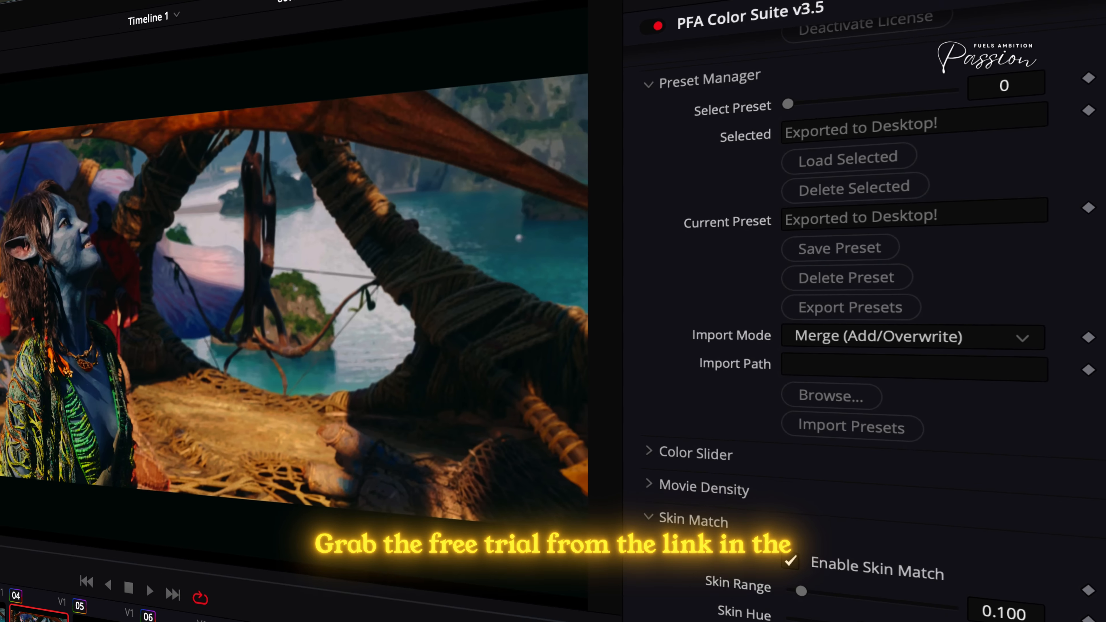
- Review the finished grade on clips 02, 04 and 06, and return to aerial clip 02
left_click(98, 551)
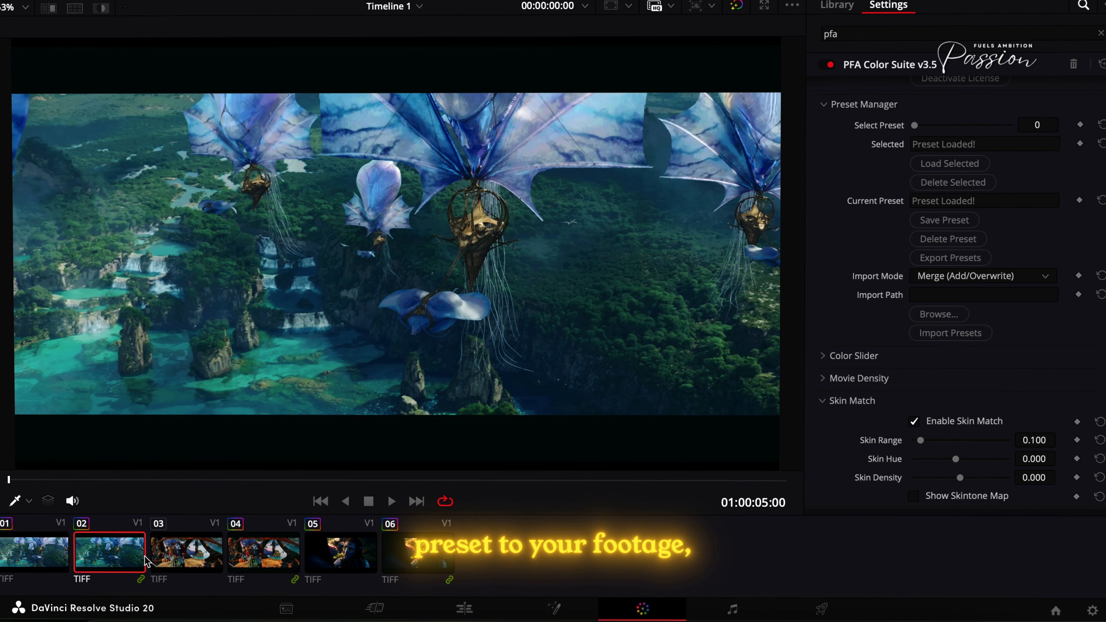
left_click(259, 555)
left_click(416, 564)
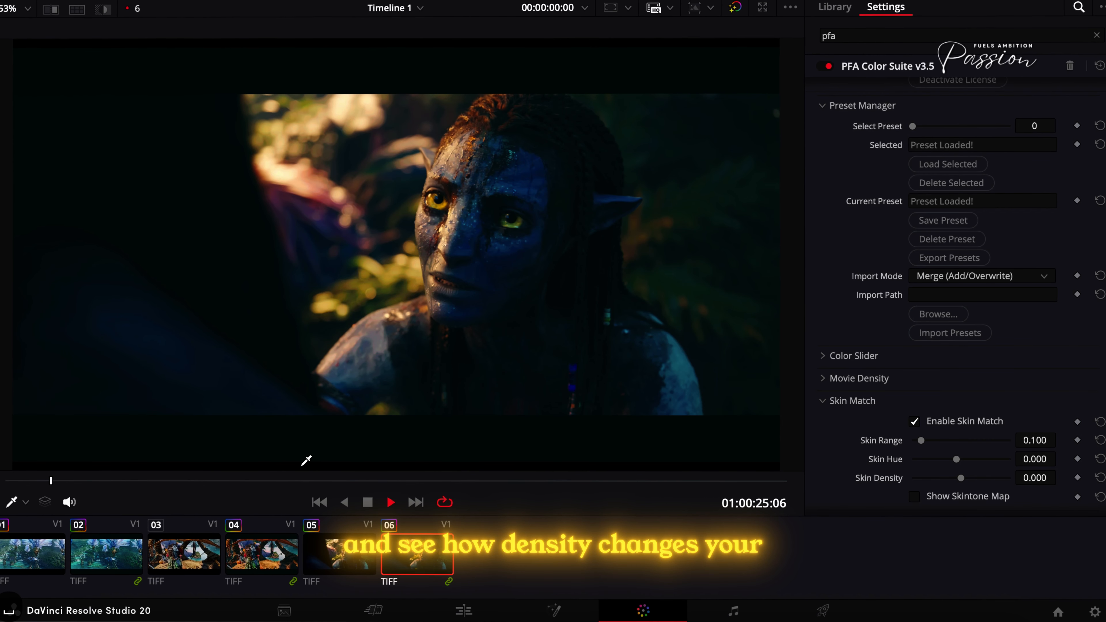
left_click(70, 557)
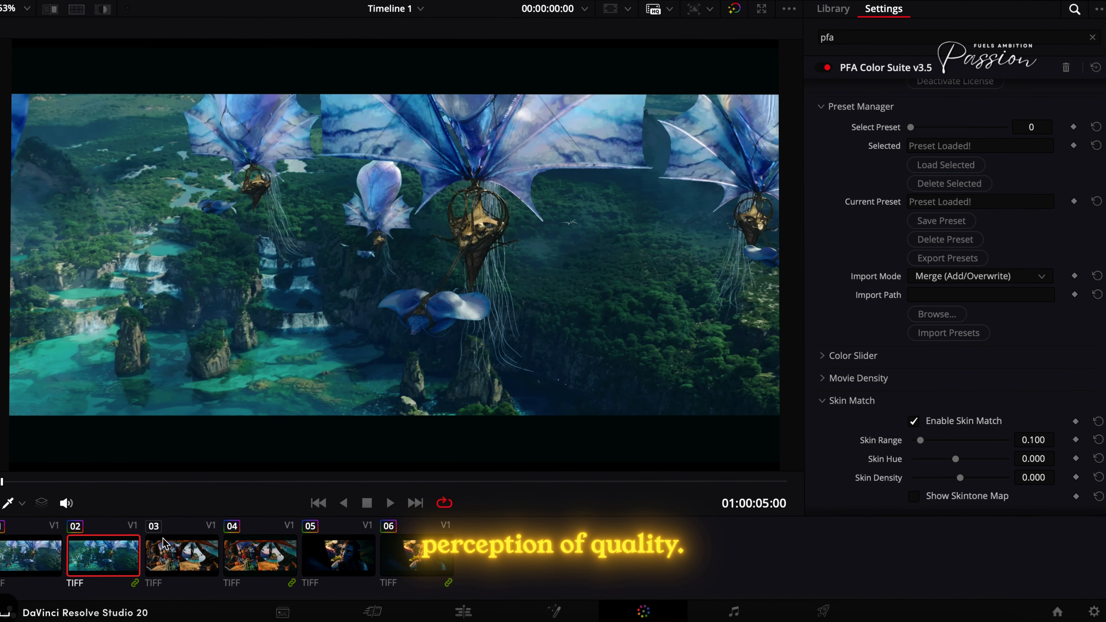